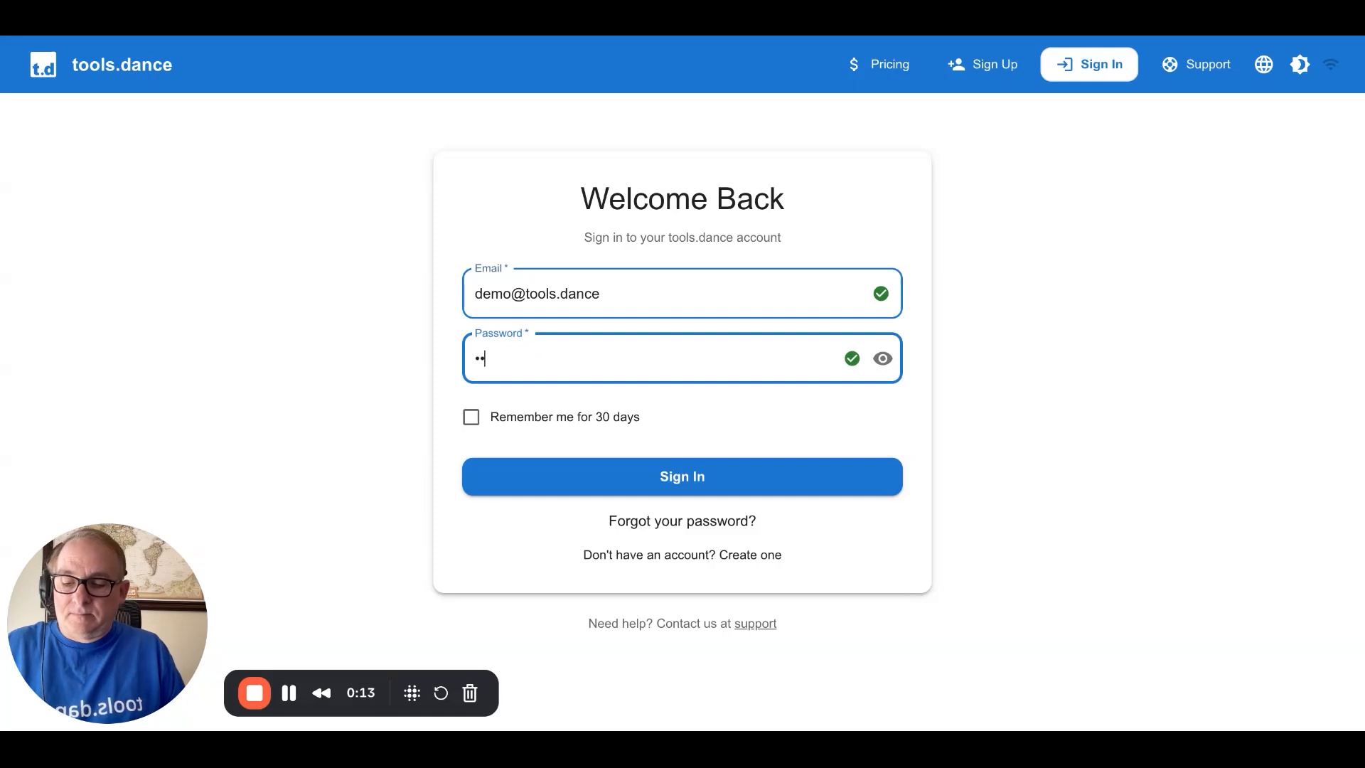
Step: Enter the account password and sign in to the tools.dance account
text(•••••)
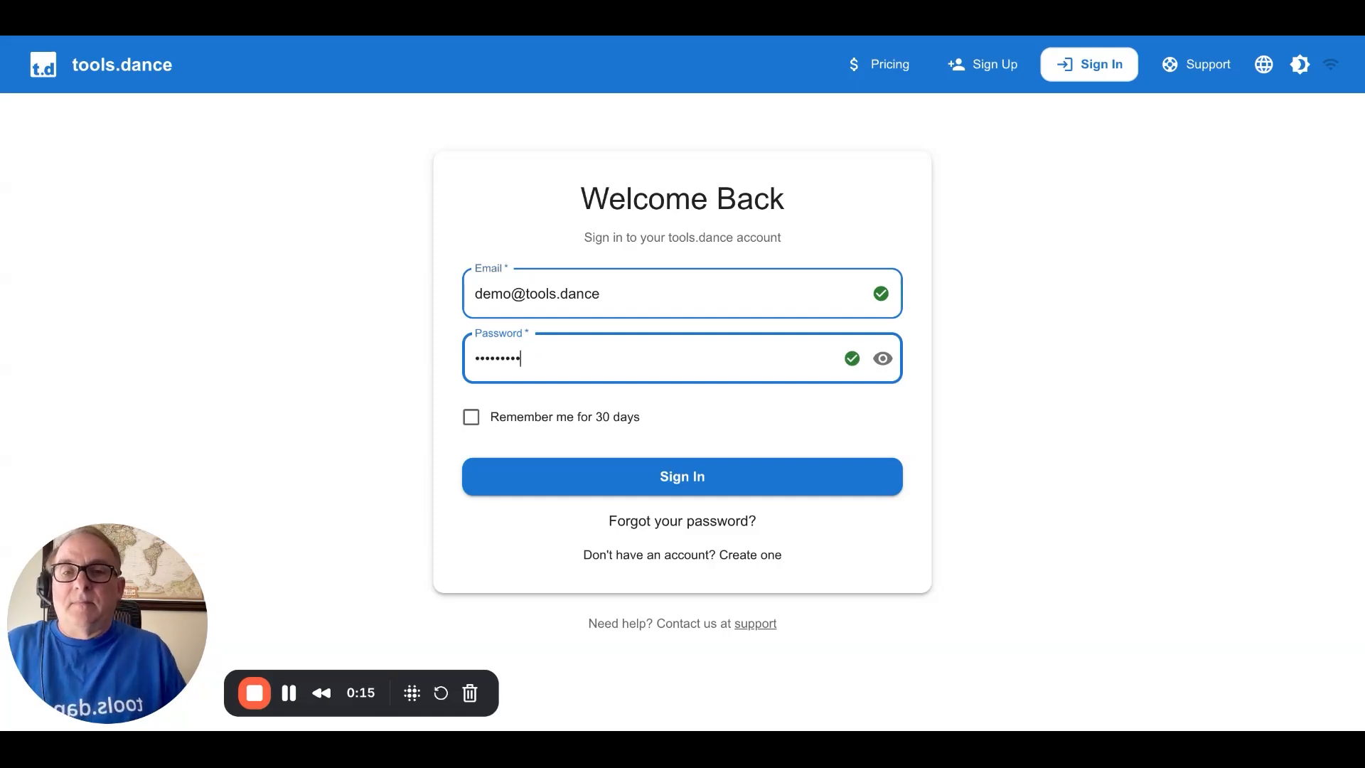
click(697, 476)
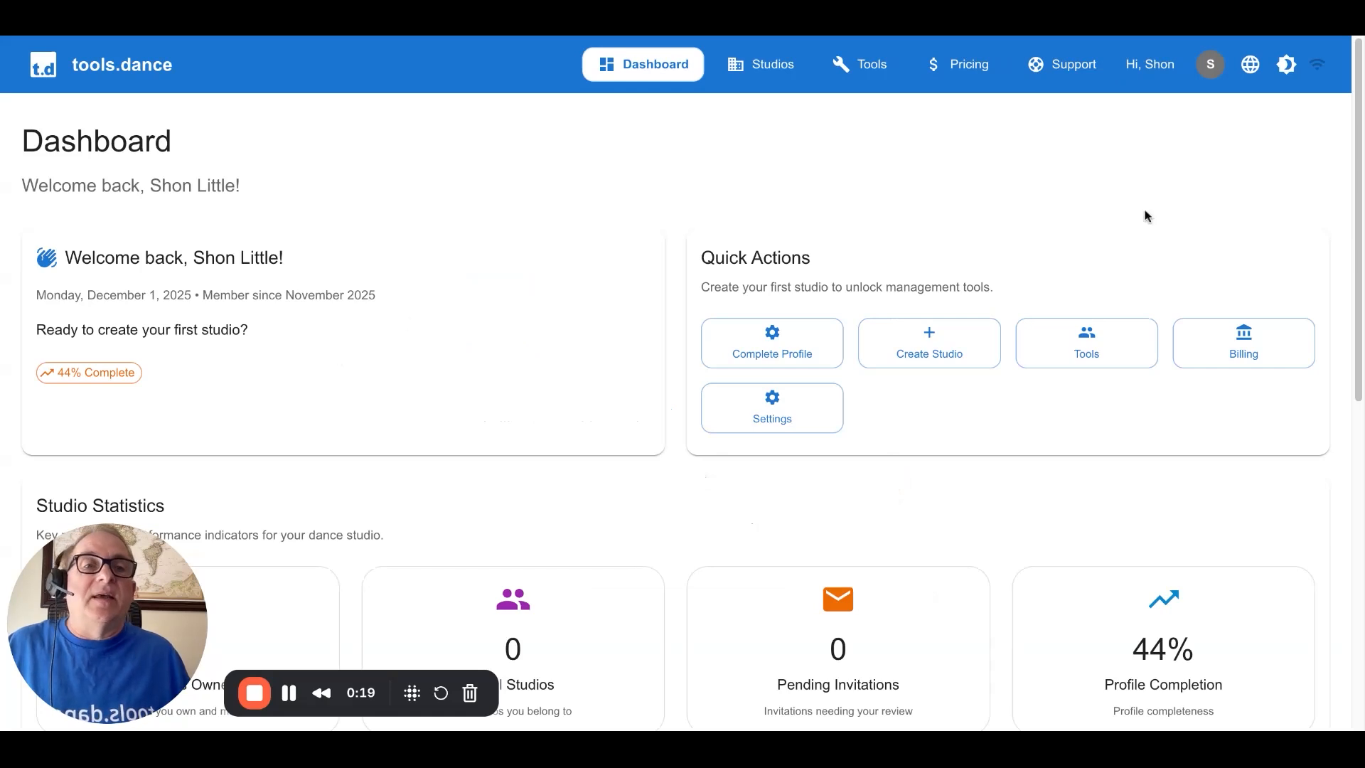
Step: Open the account's profile page and review its personal, contact, account settings and status information
click(1211, 65)
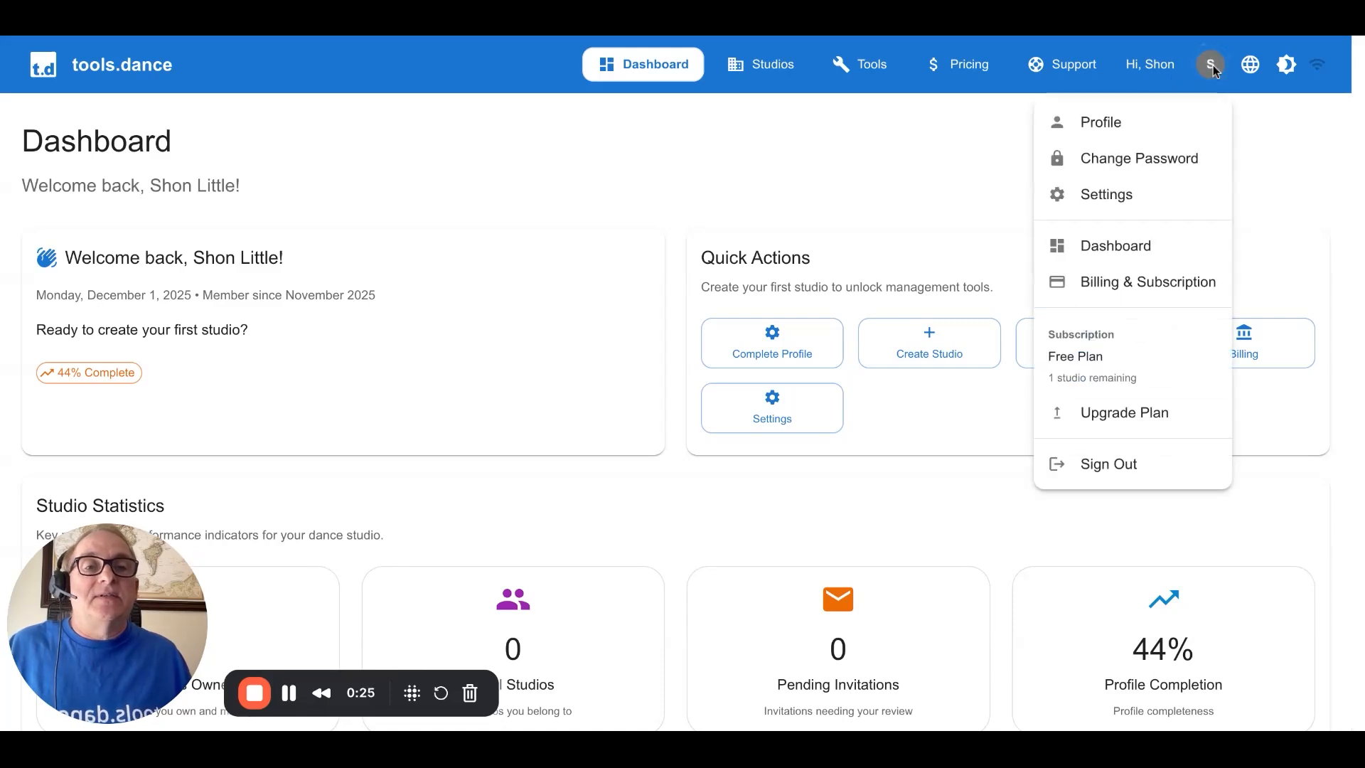
click(1145, 126)
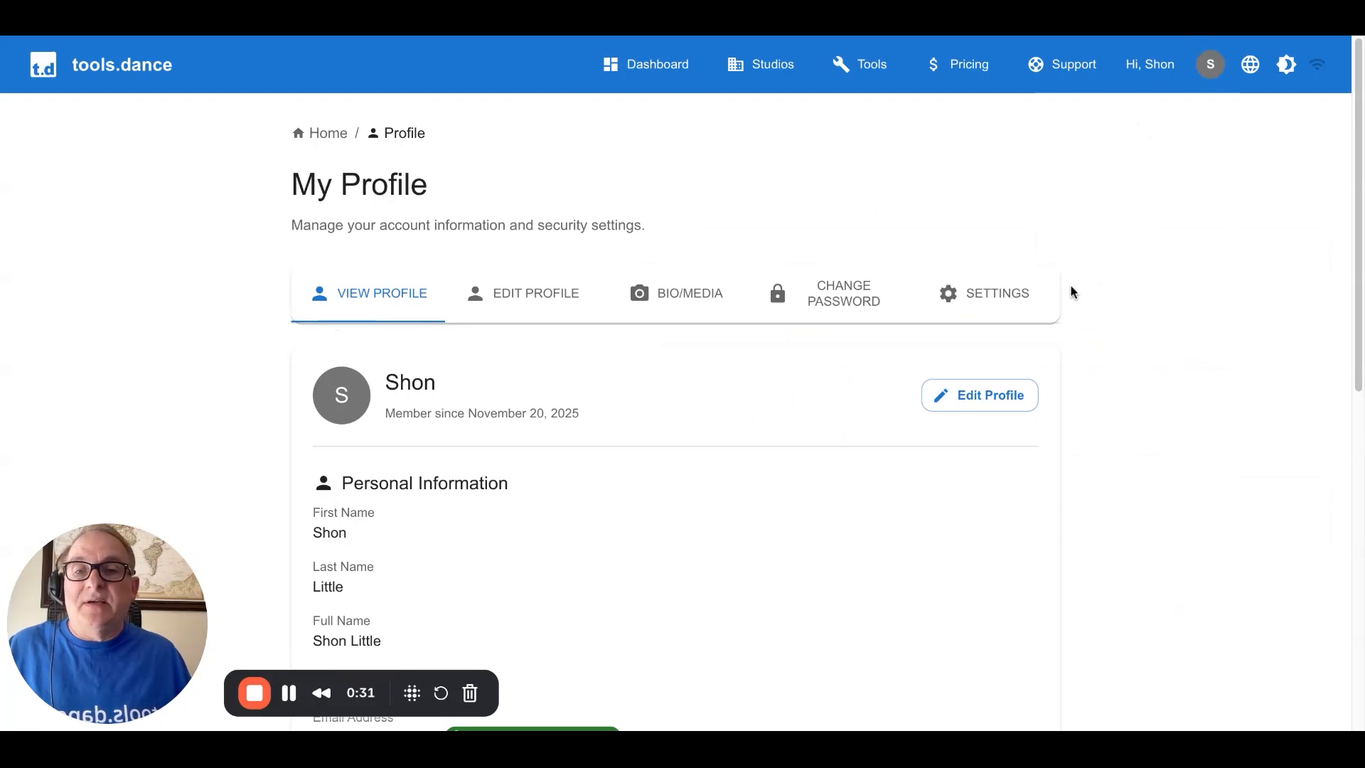
scroll(1072, 292, down, 2)
scroll(1078, 292, down, 6)
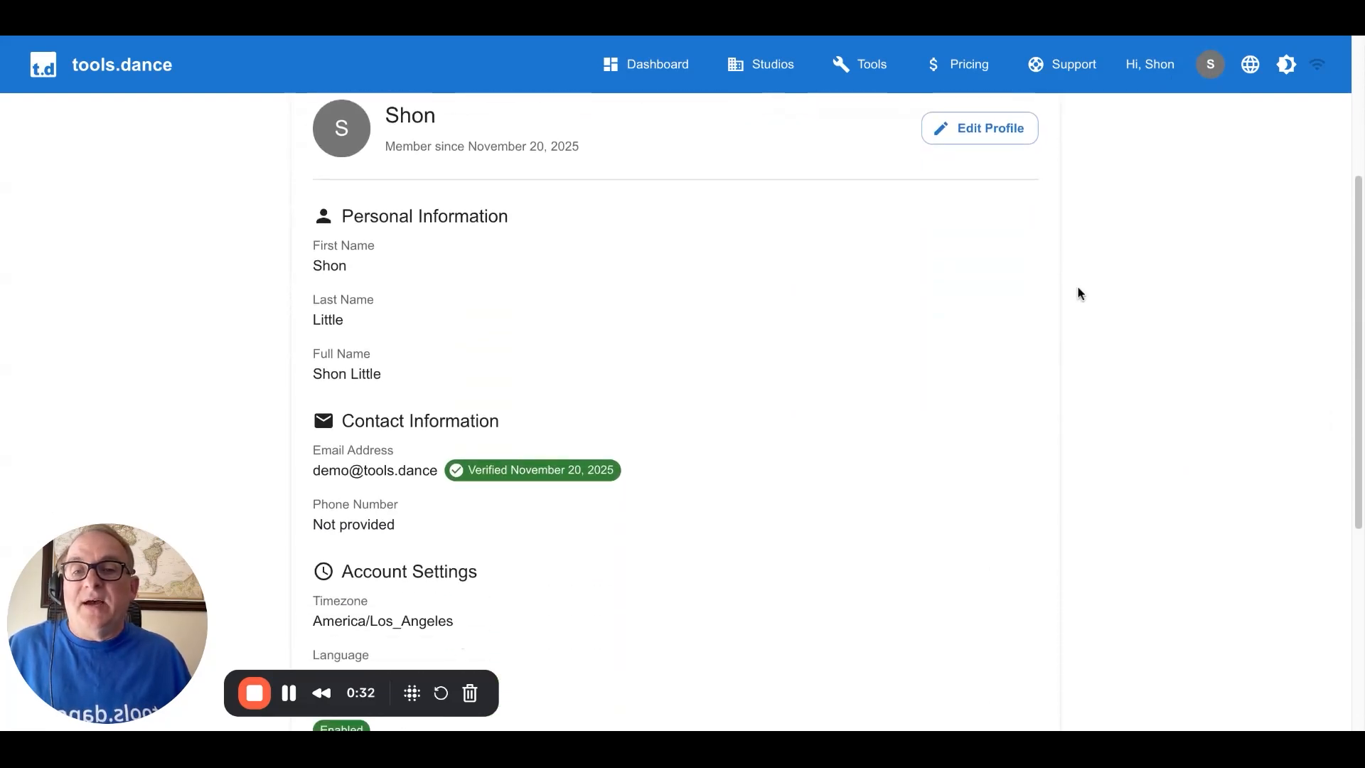
scroll(1079, 293, down, 3)
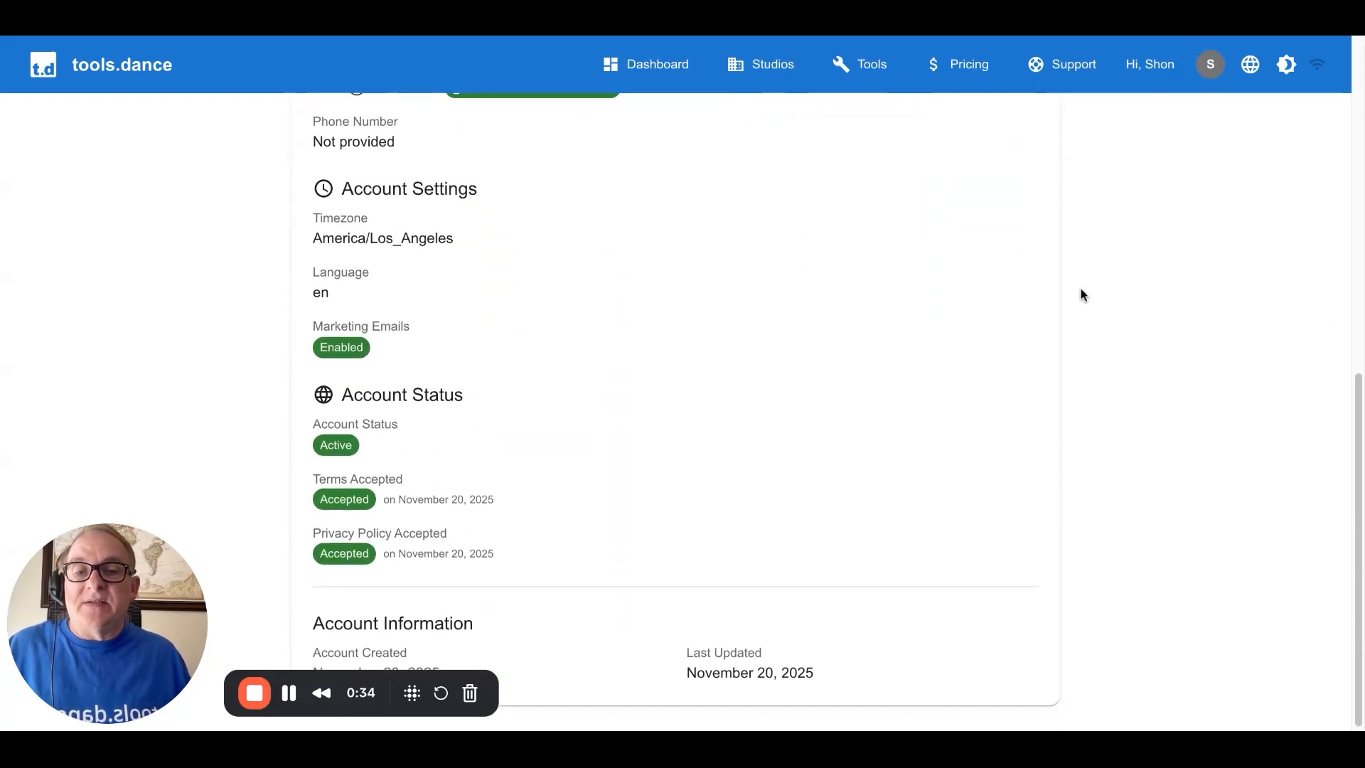
scroll(1081, 293, up, 10)
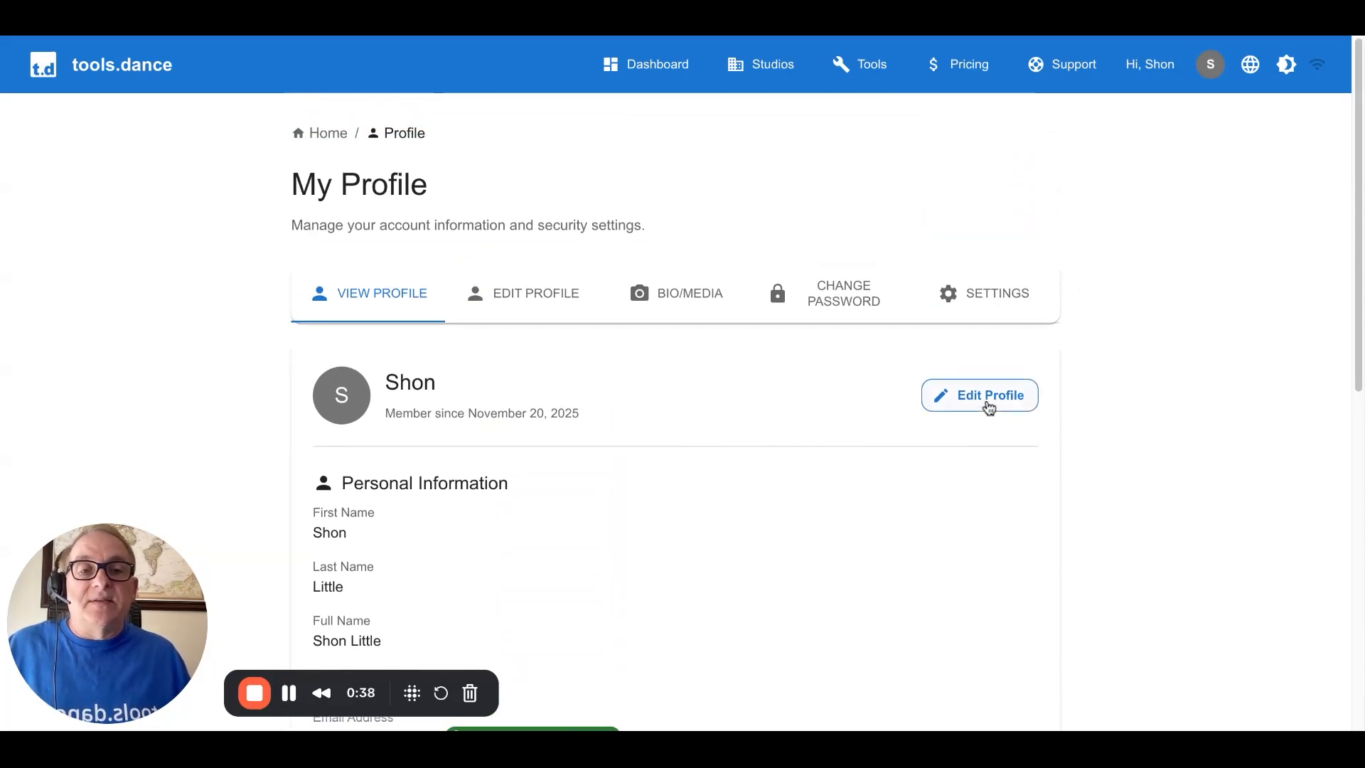
Step: Open the profile for editing and enter Demo as the title in the professional information
click(533, 299)
scroll(537, 295, down, 3)
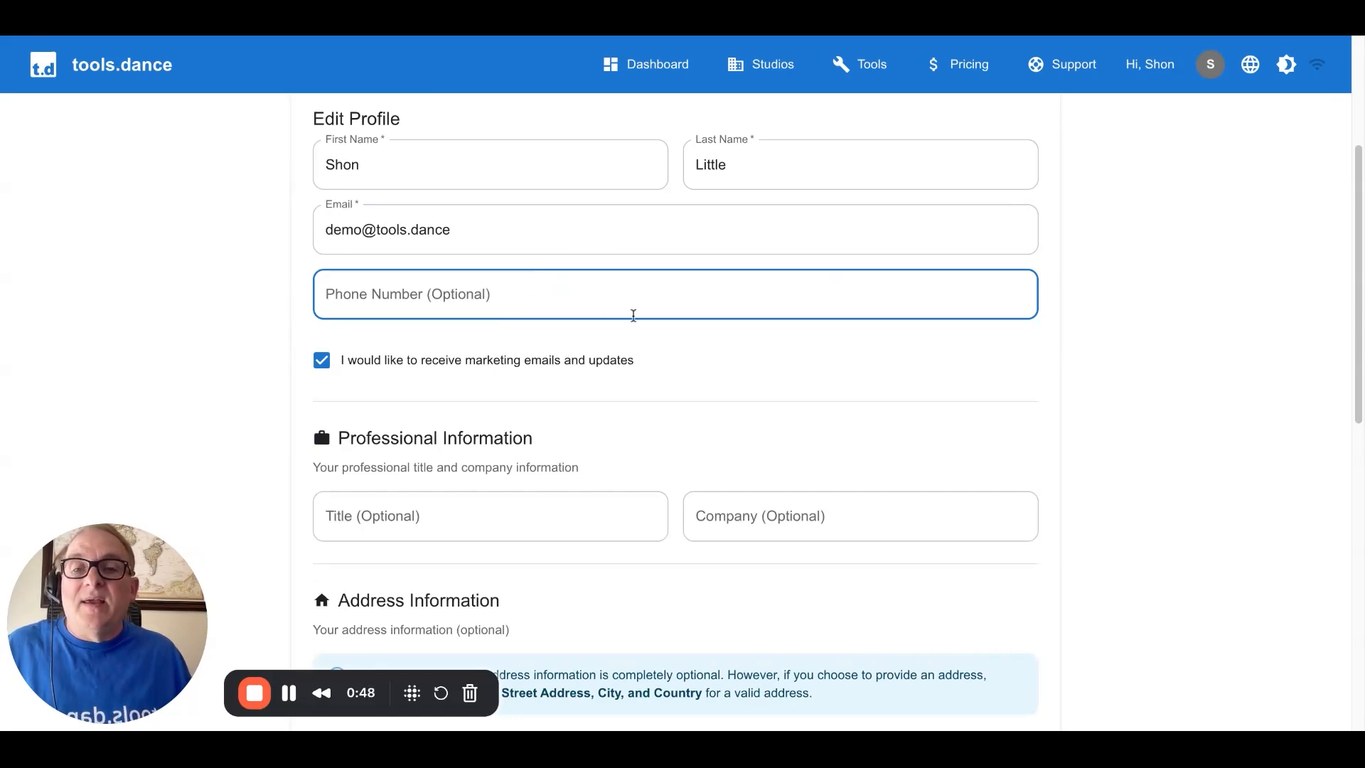
scroll(743, 390, down, 1)
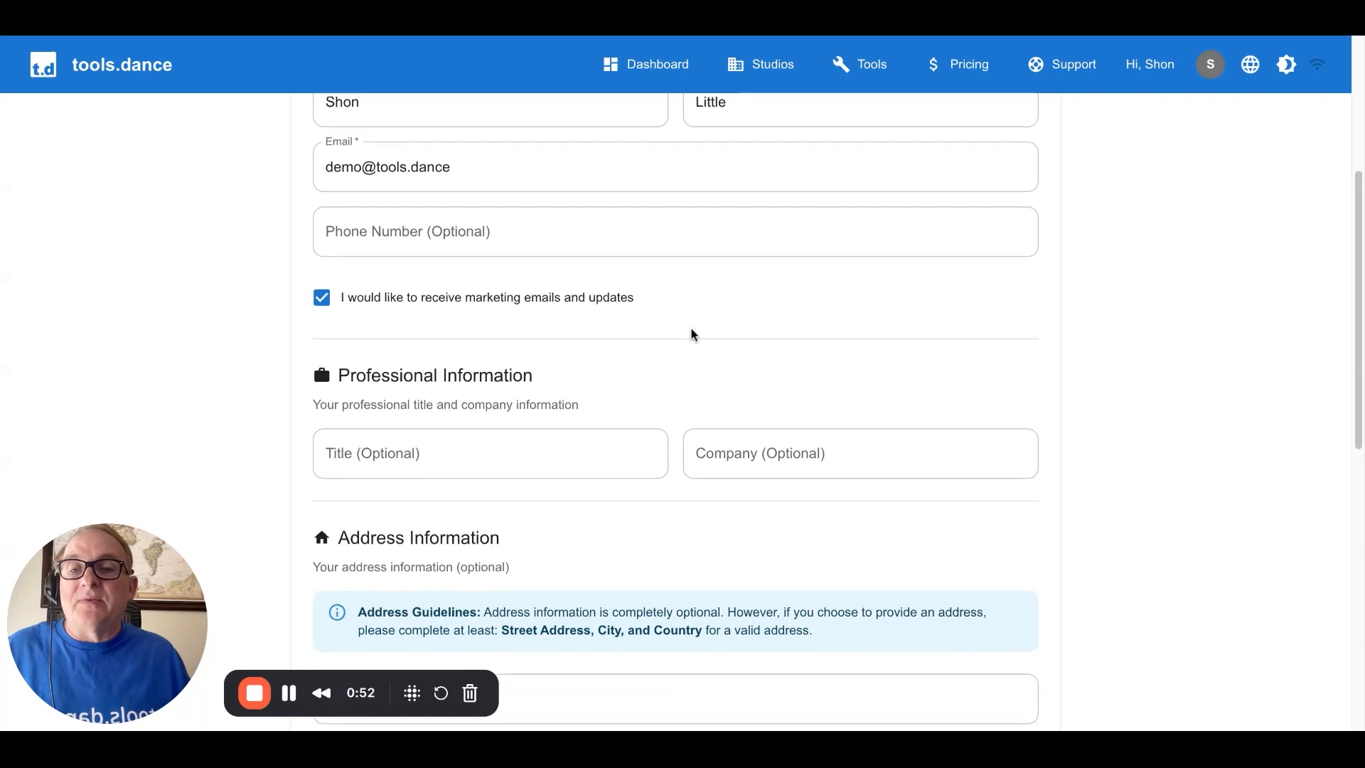
scroll(690, 330, down, 1)
click(451, 379)
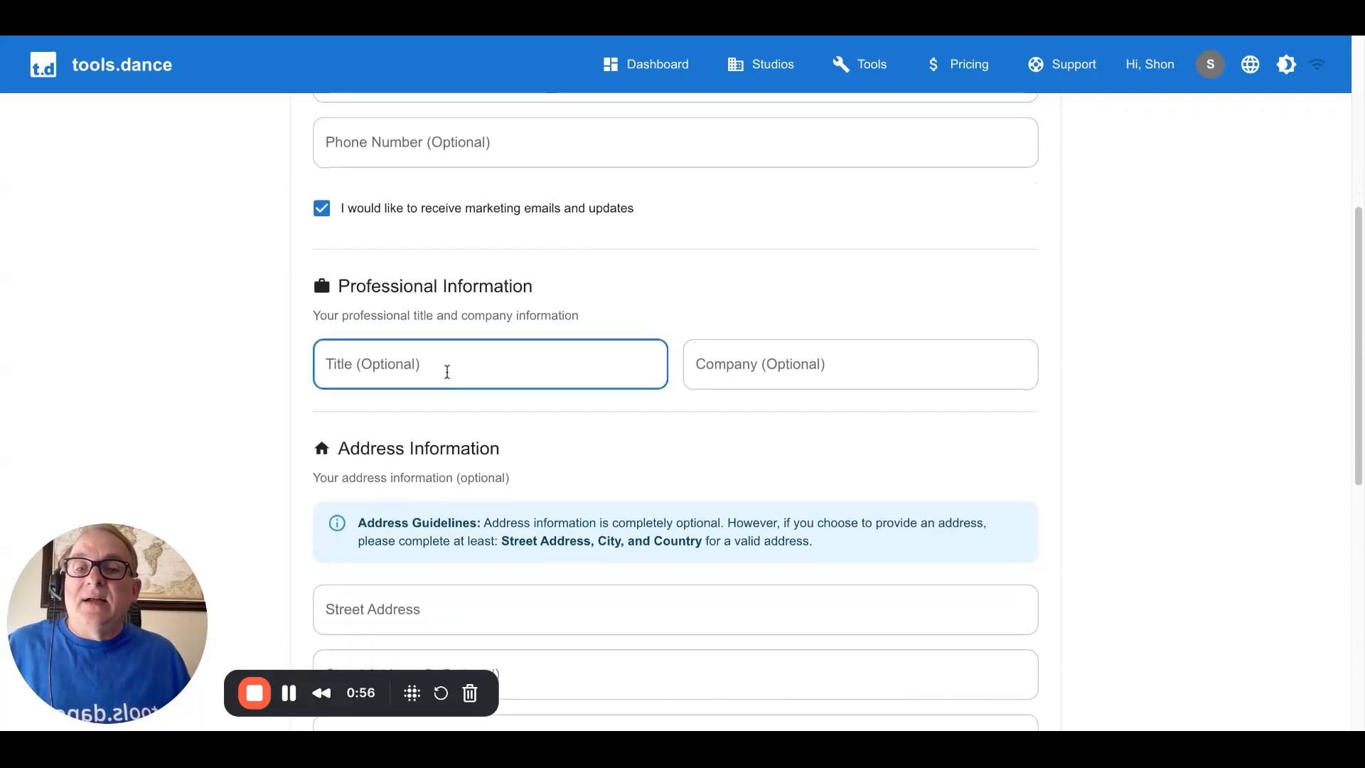
click(447, 372)
text(Demo)
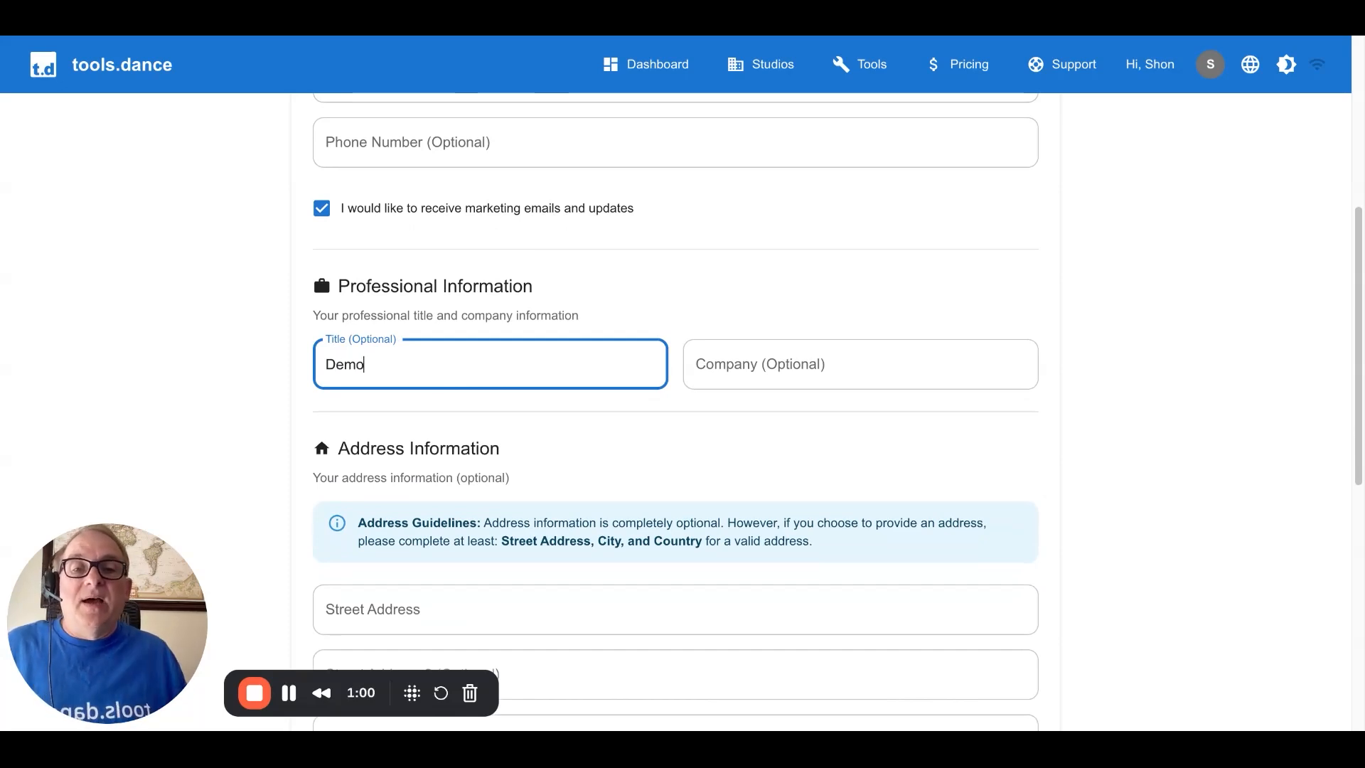
click(961, 359)
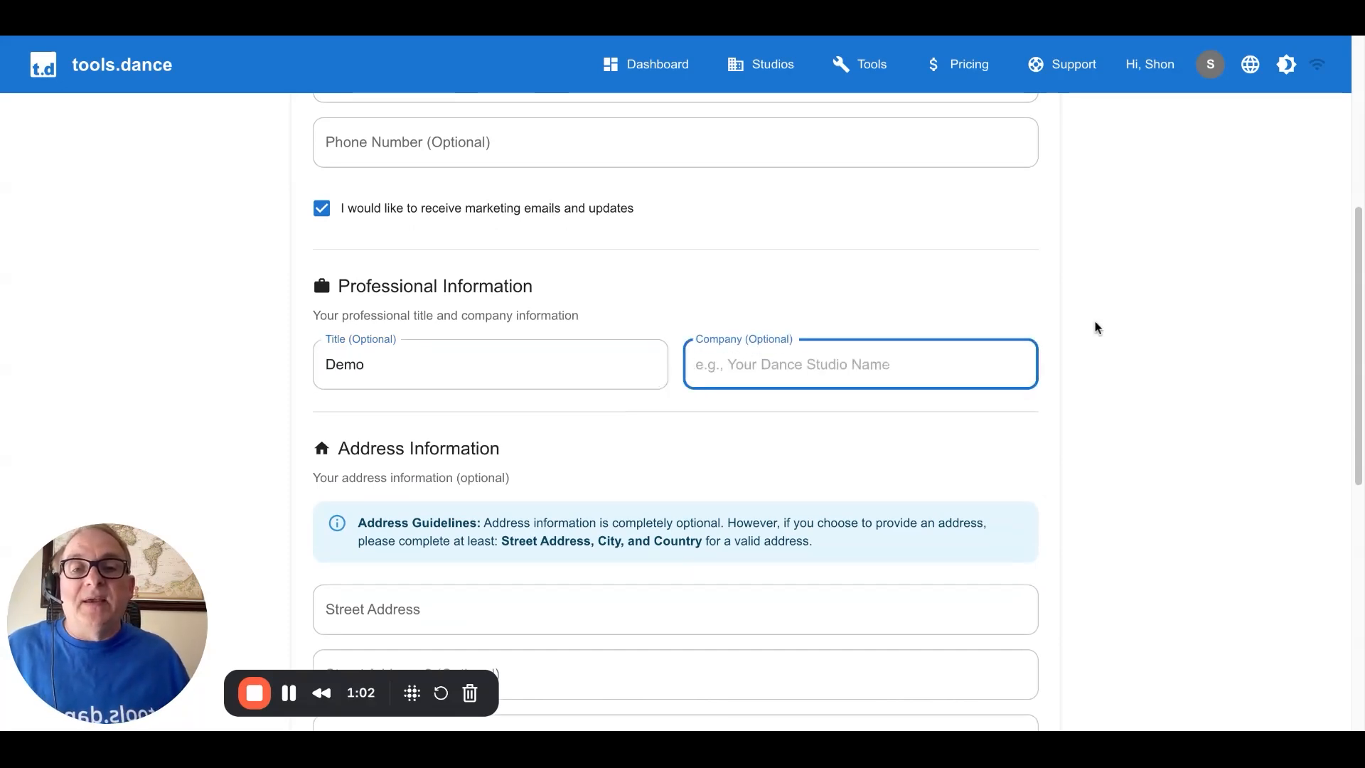
Step: Set the address country to United States and the state to California
triple_click(1044, 294)
scroll(1042, 293, down, 4)
click(919, 303)
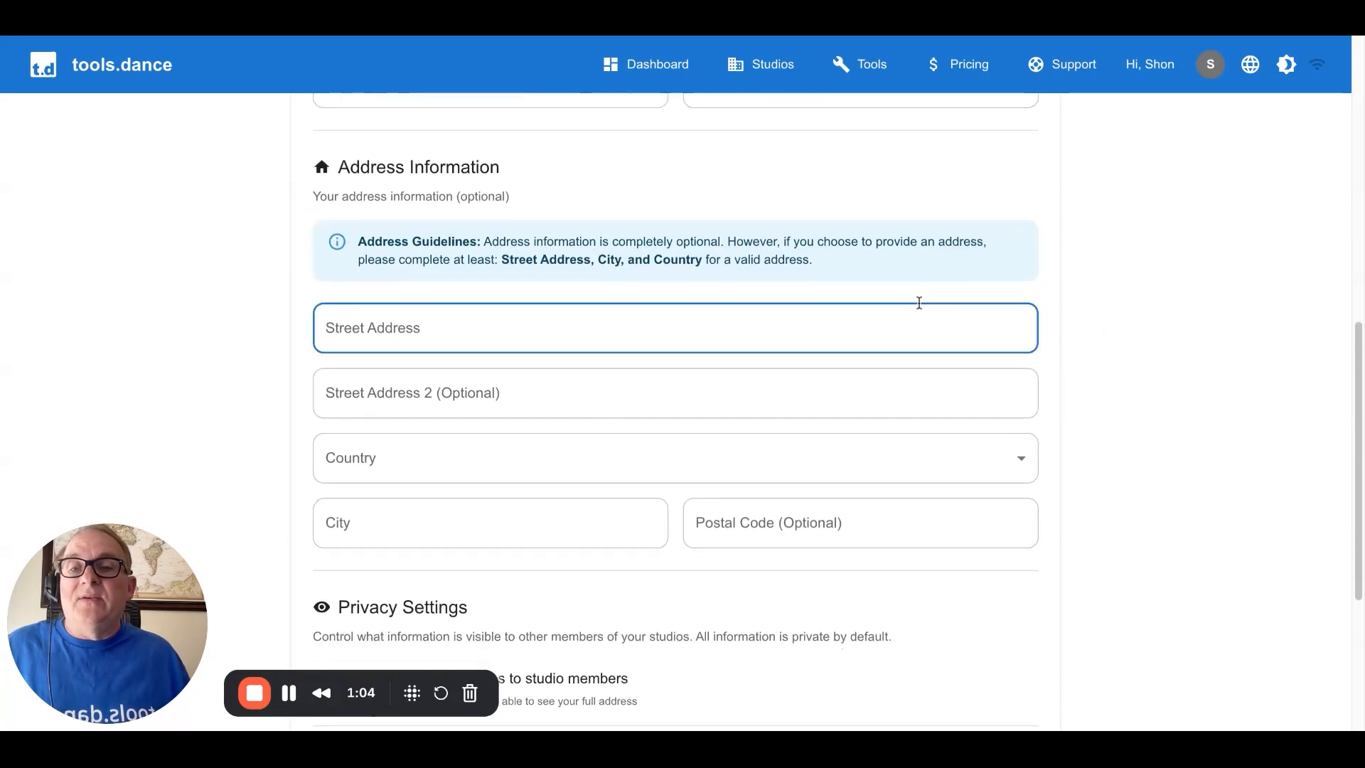
click(604, 326)
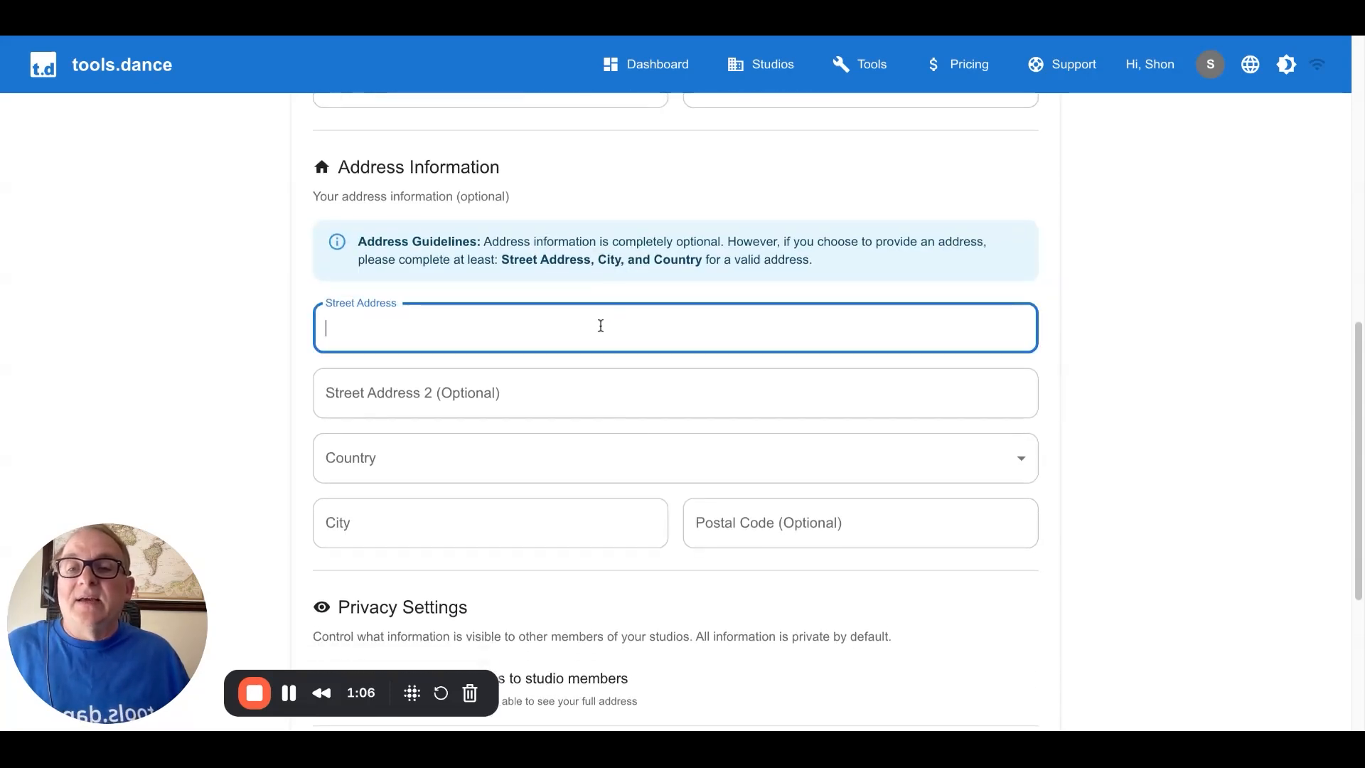
scroll(558, 378, down, 1)
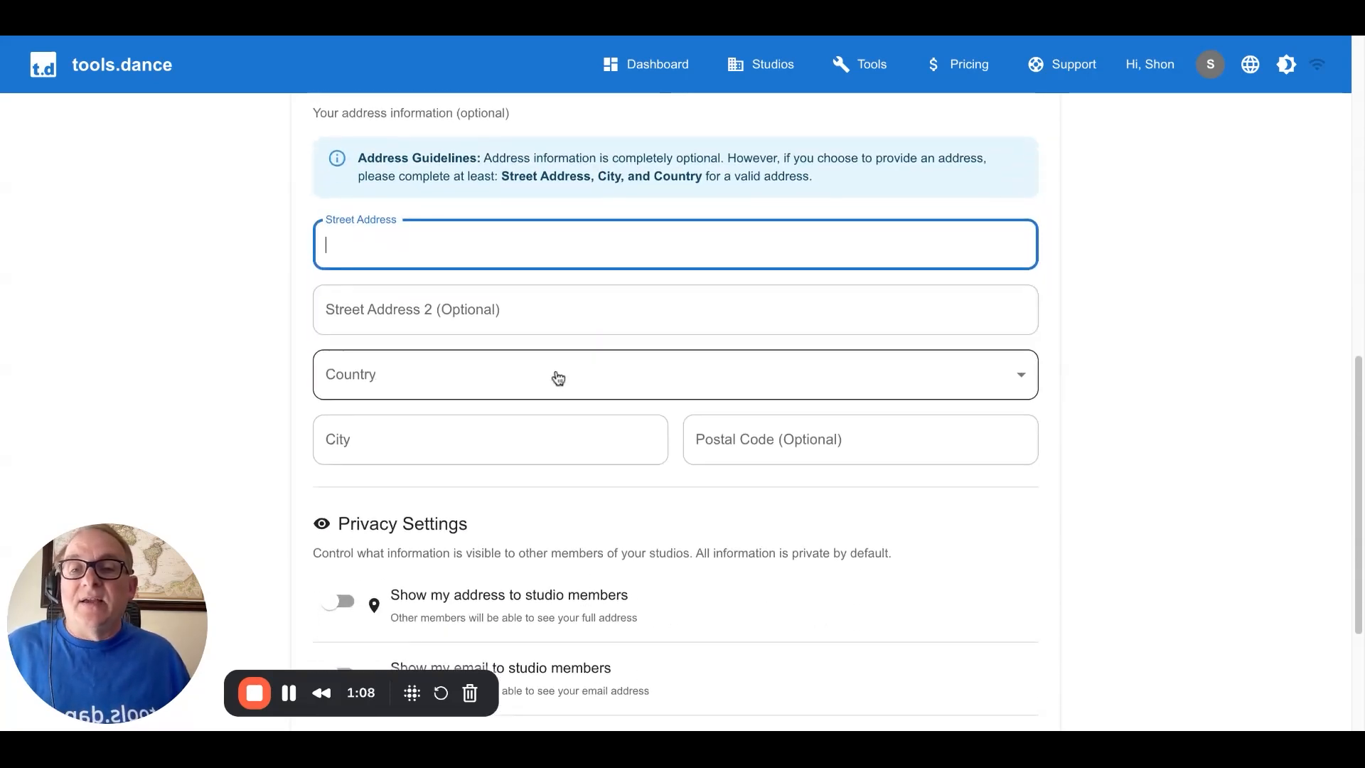
click(558, 378)
scroll(529, 244, down, 6)
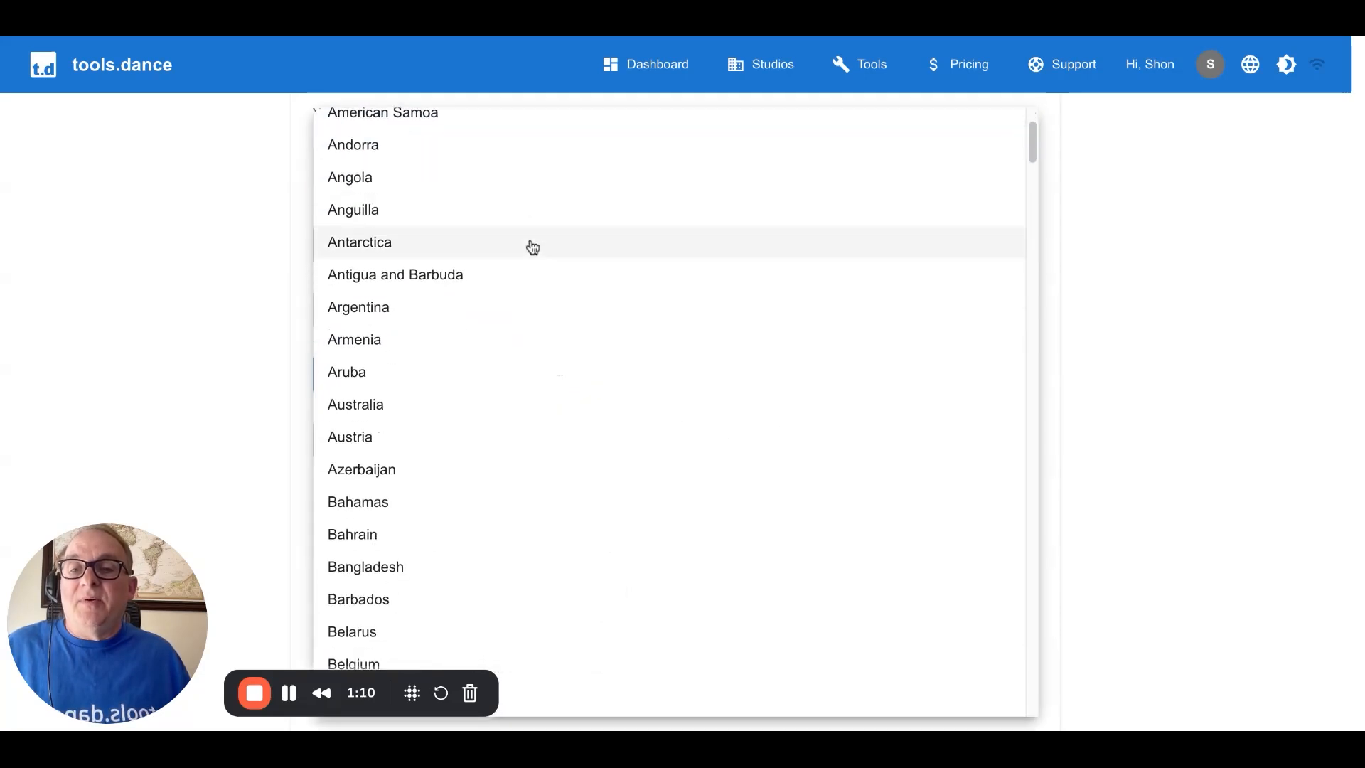
scroll(532, 250, down, 20)
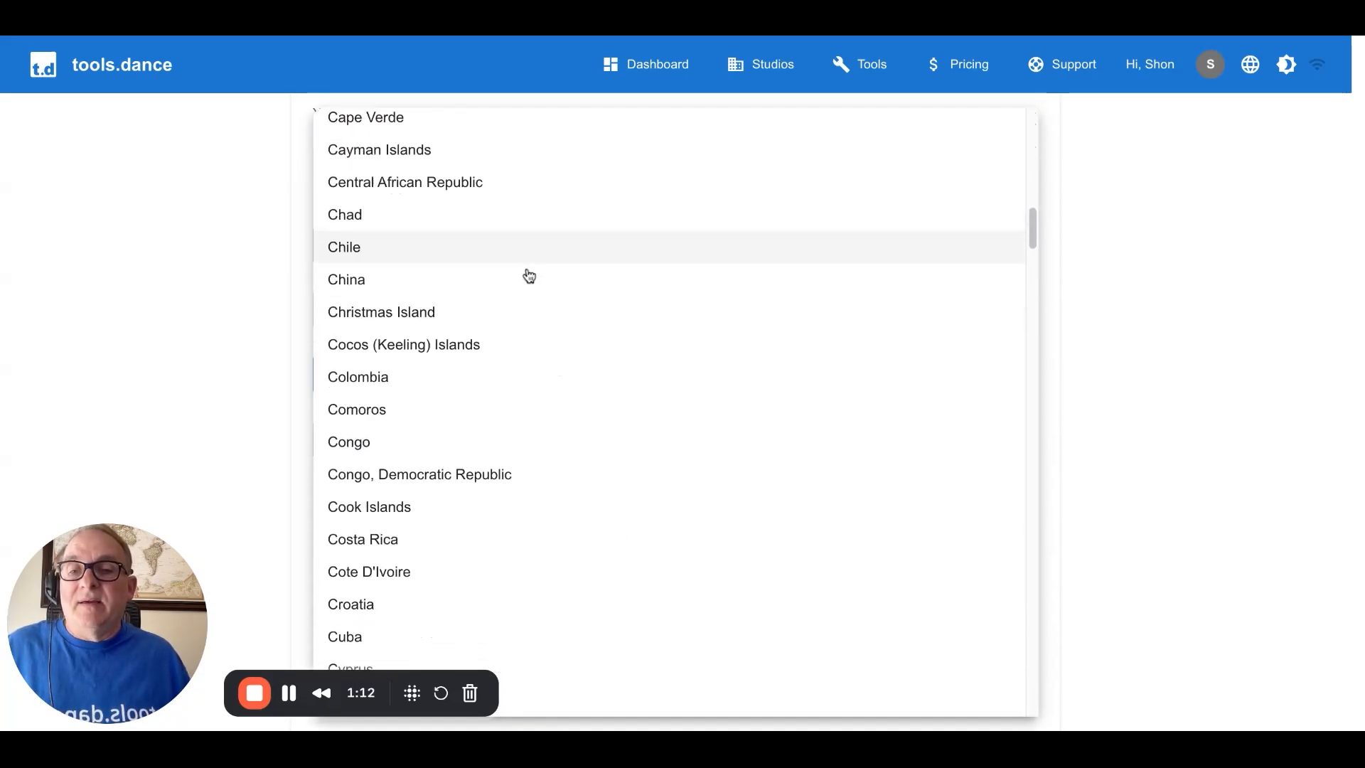
scroll(533, 286, down, 20)
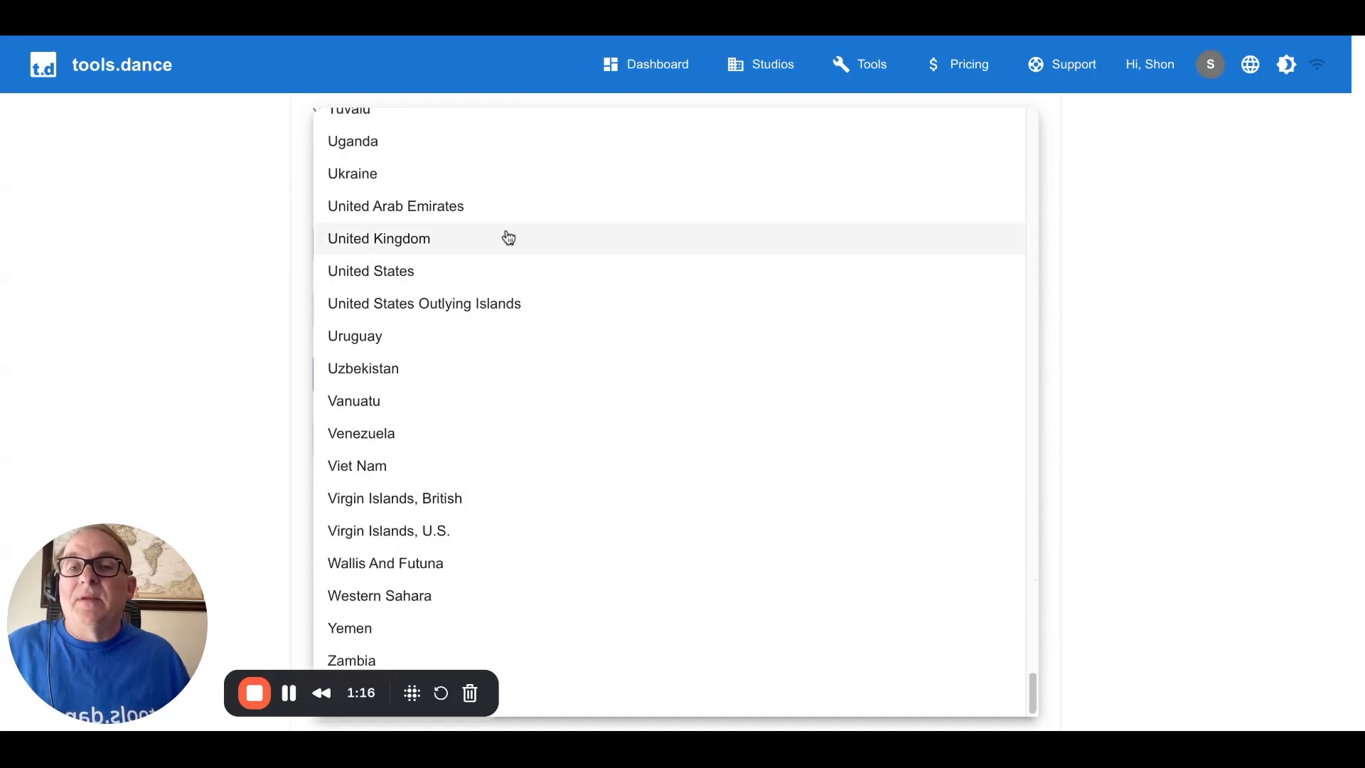
click(502, 272)
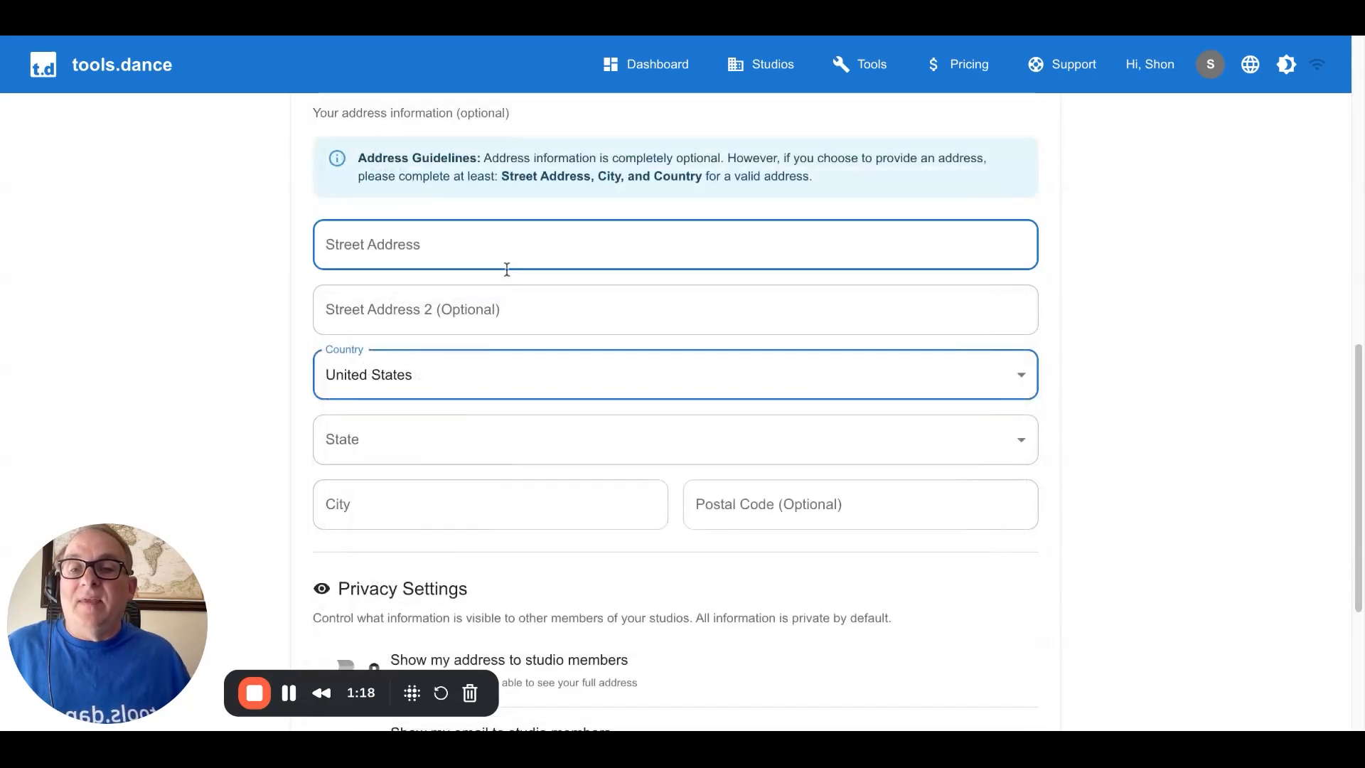
click(432, 434)
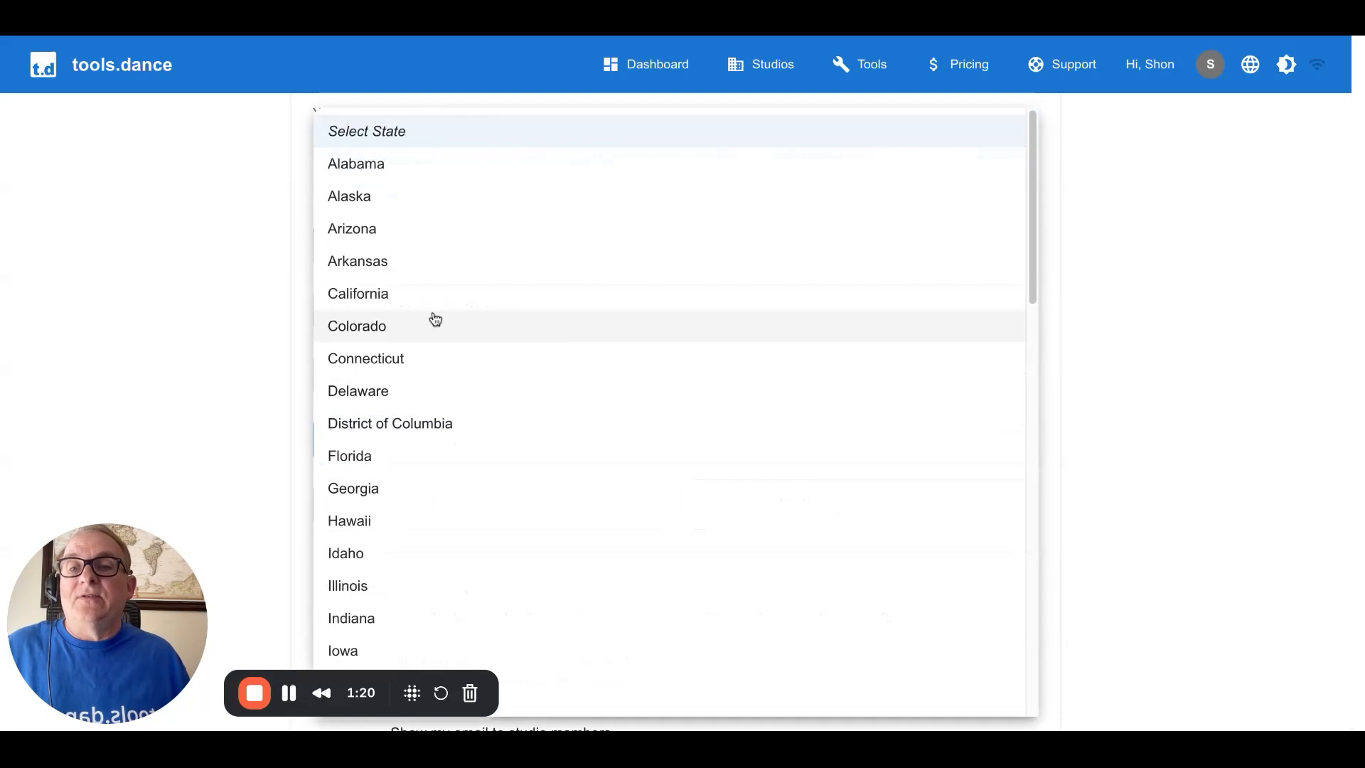
click(424, 294)
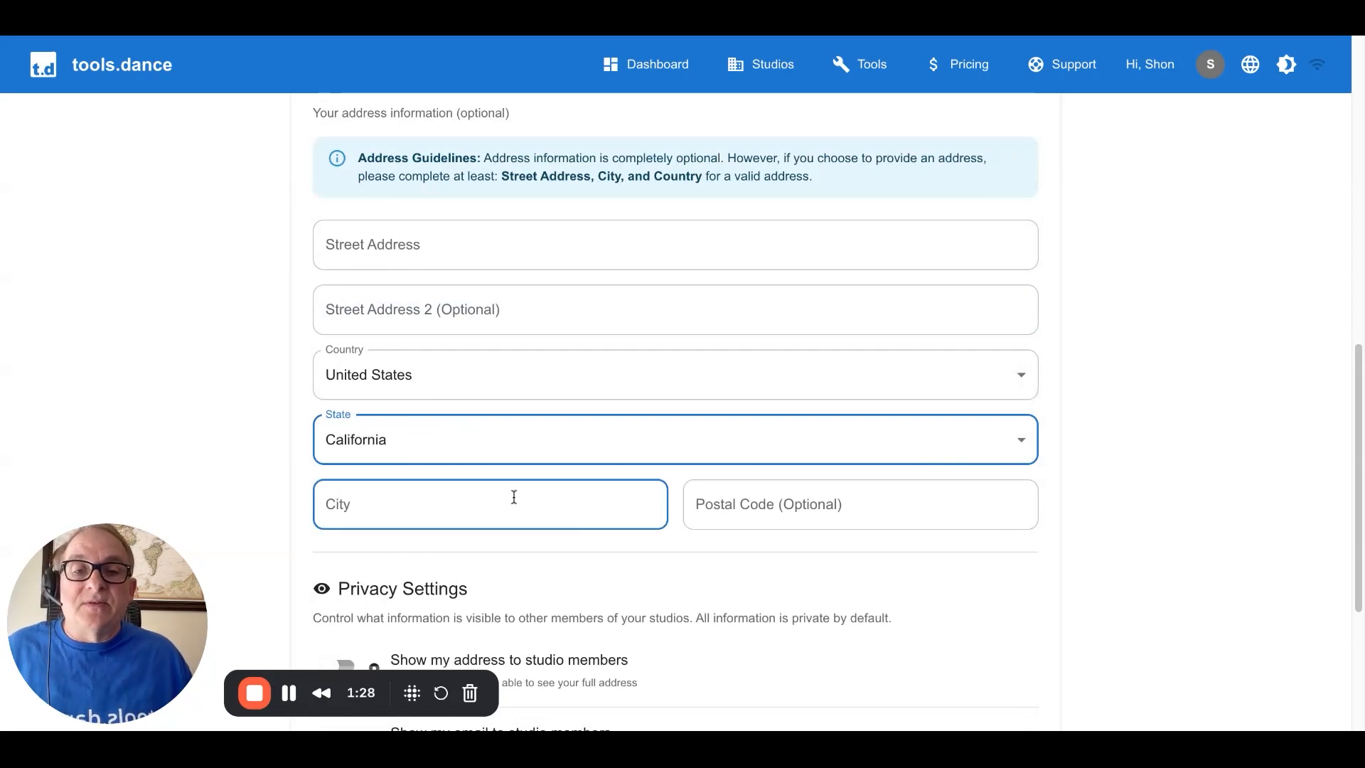
Step: Make the address, email and phone number visible to studio members, confirming each change, and try to save the profile
scroll(783, 509, down, 4)
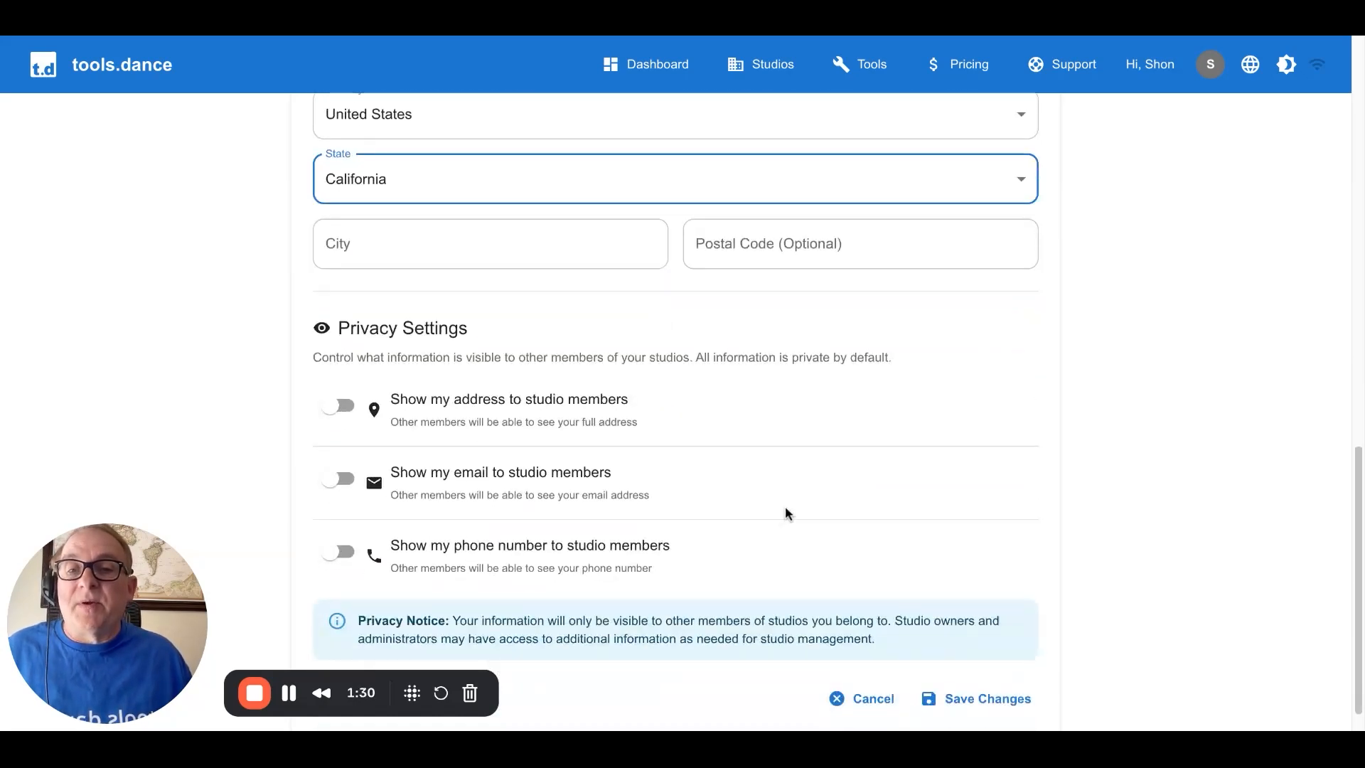
scroll(754, 507, down, 1)
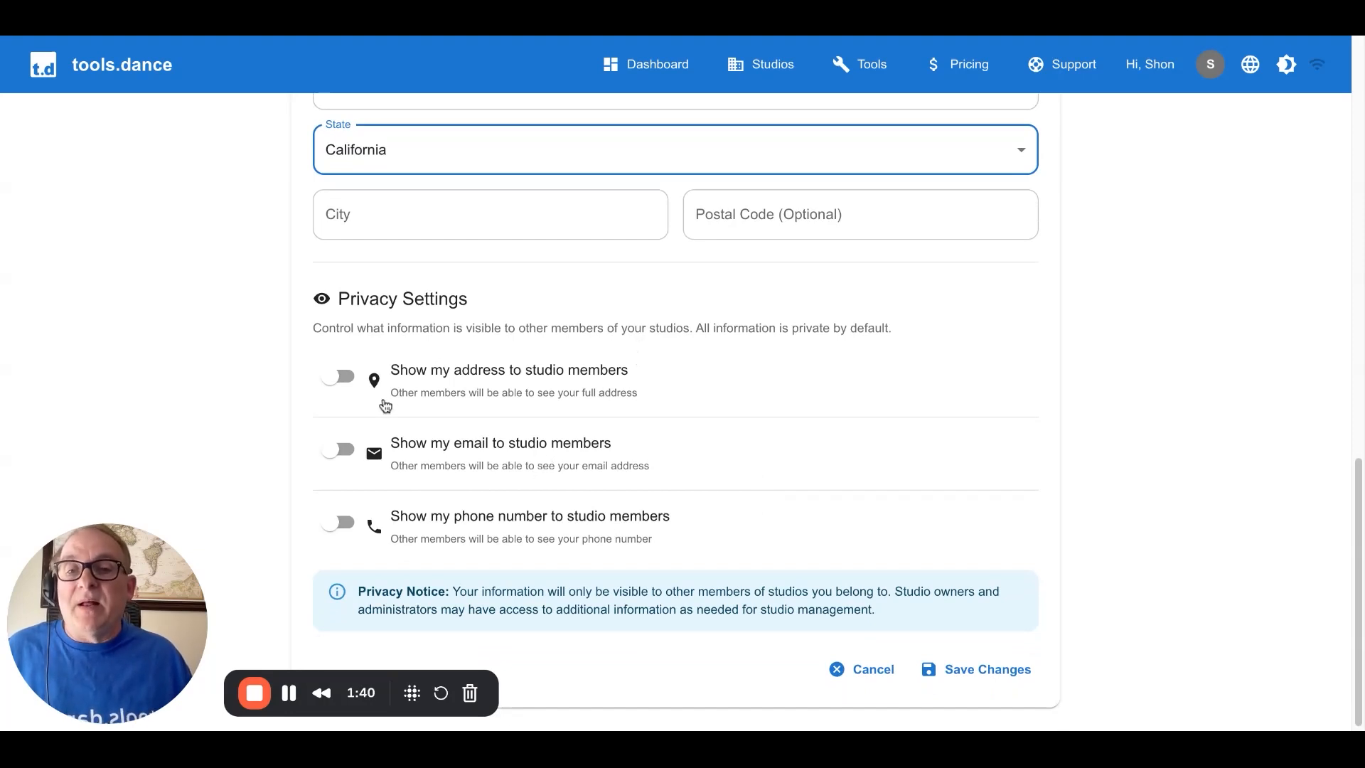
click(344, 376)
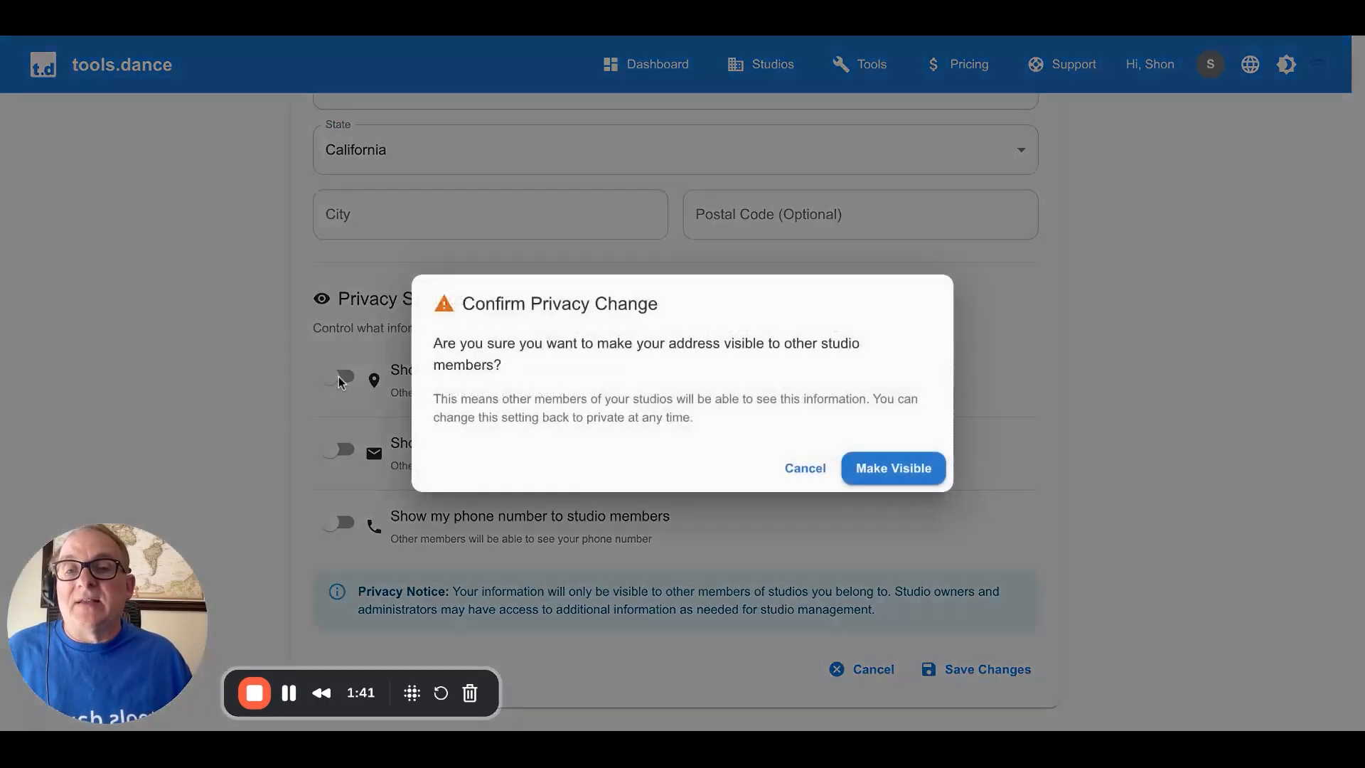
click(898, 472)
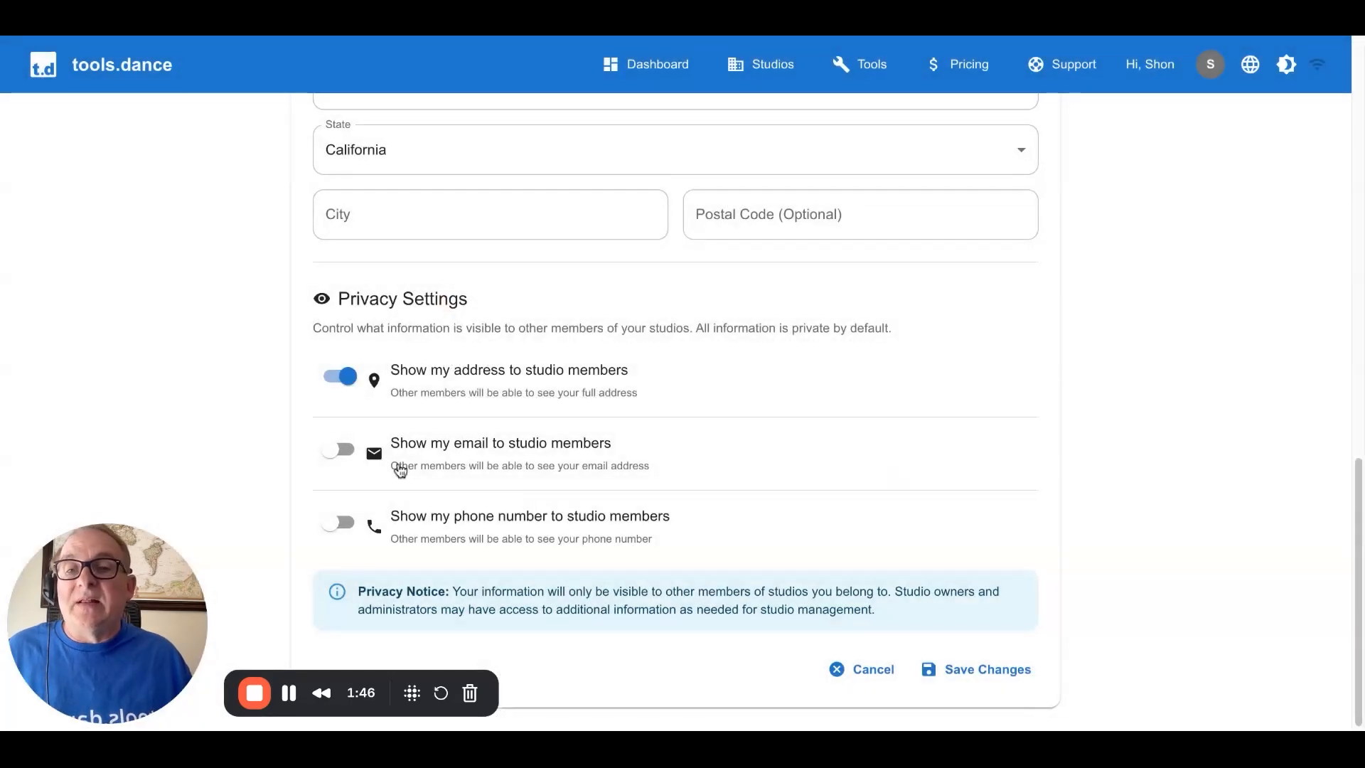
click(336, 459)
click(896, 469)
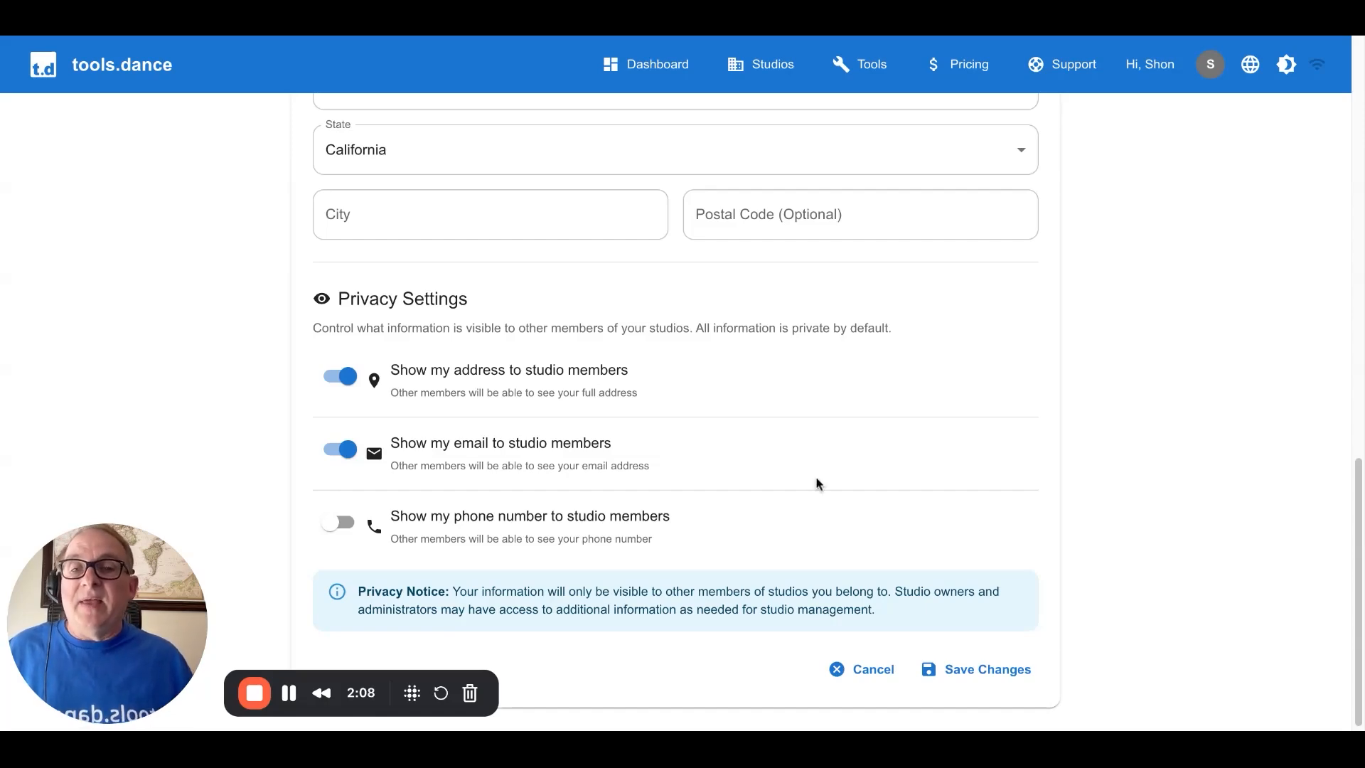
click(346, 529)
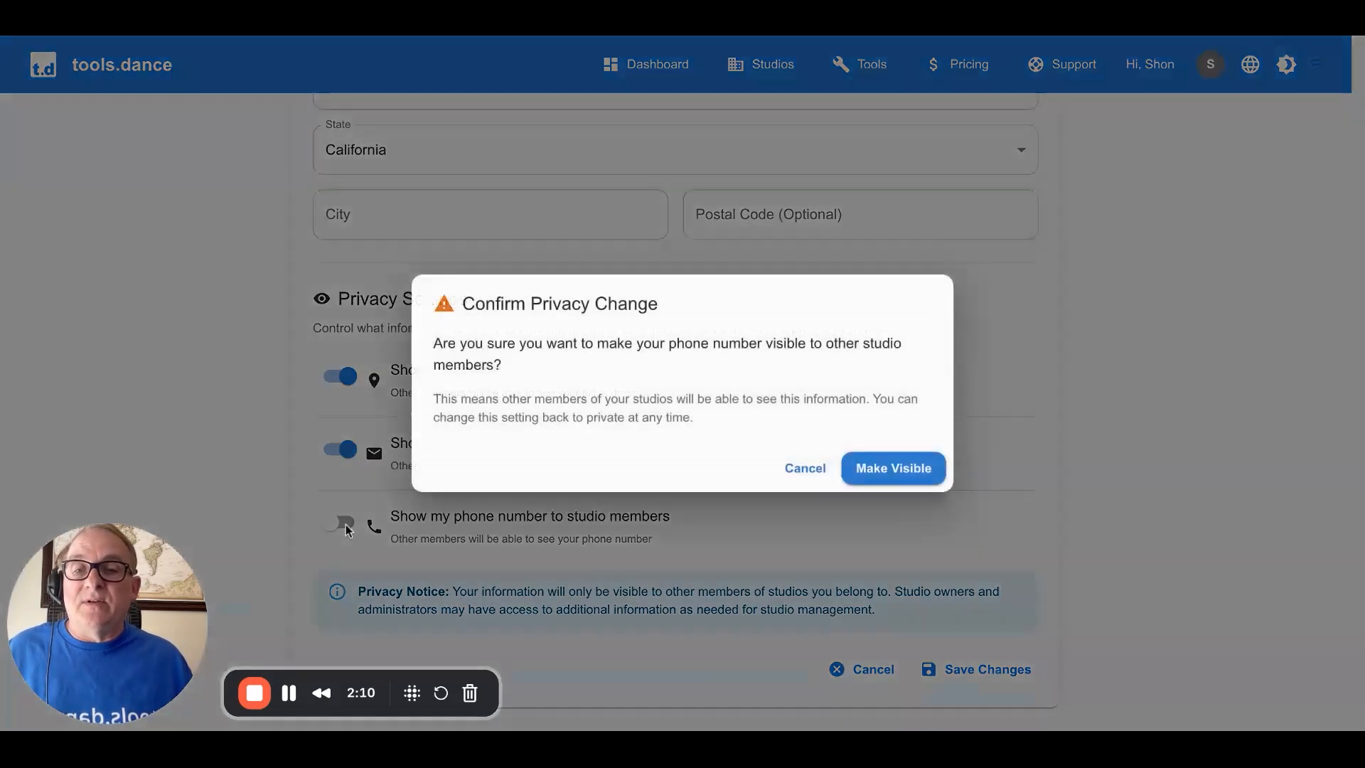
click(911, 471)
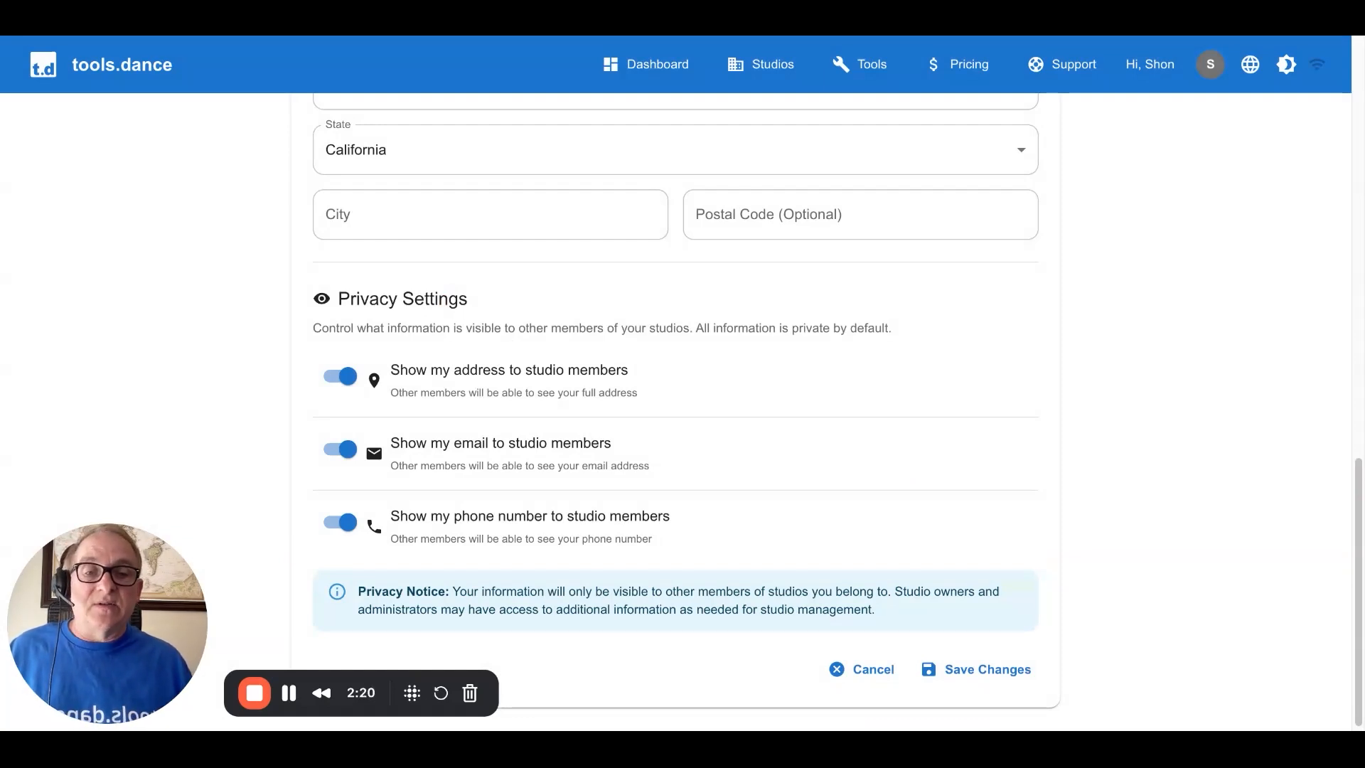
scroll(1033, 497, down, 1)
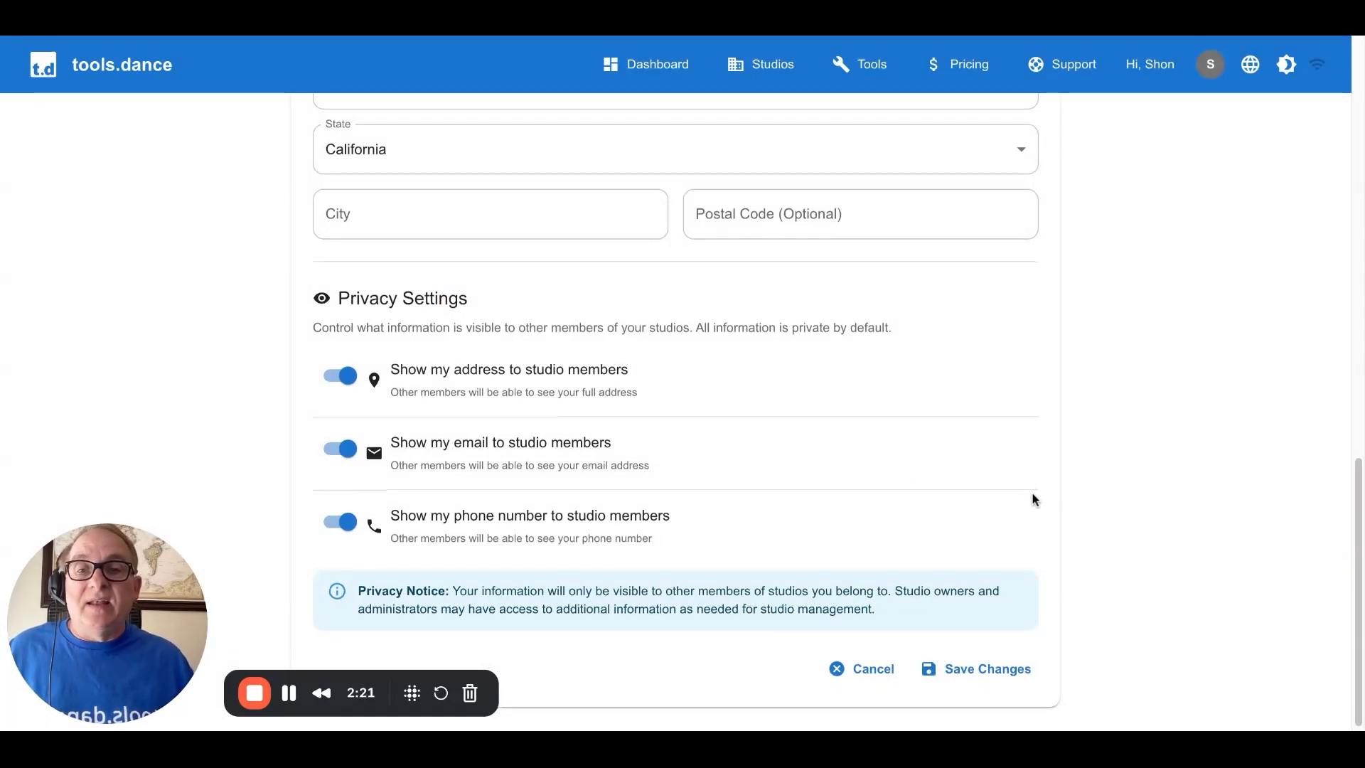
click(995, 679)
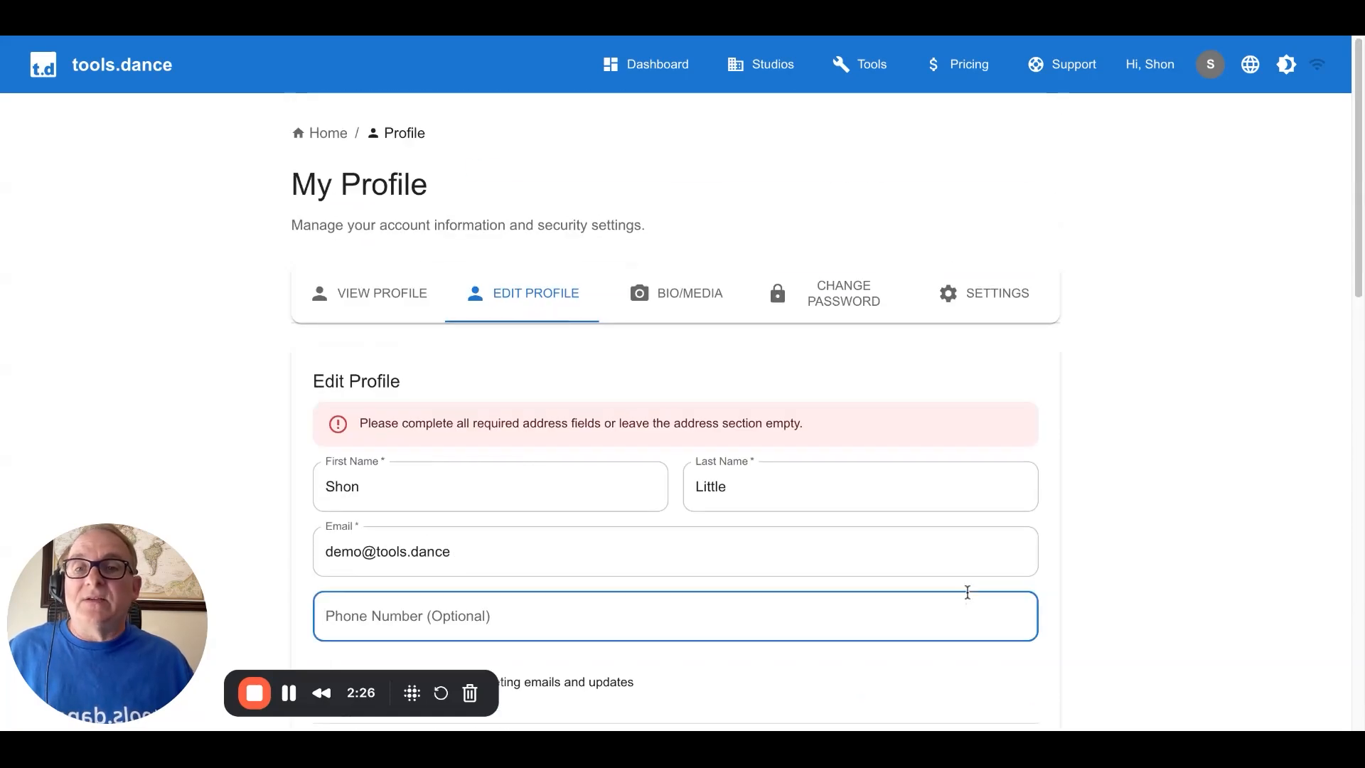
Step: Fill in the street address in the profile's address information
scroll(966, 592, down, 1)
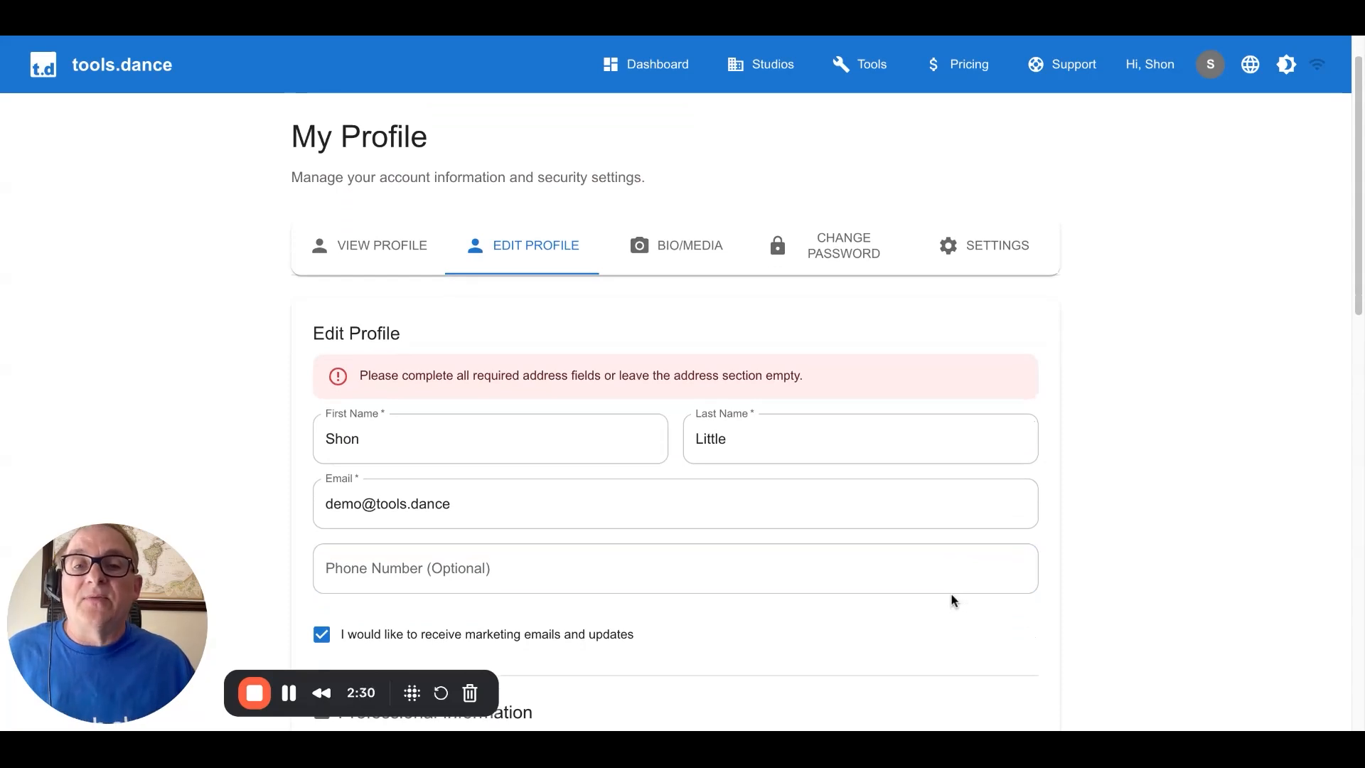
scroll(956, 595, down, 8)
scroll(956, 596, up, 7)
scroll(953, 595, down, 9)
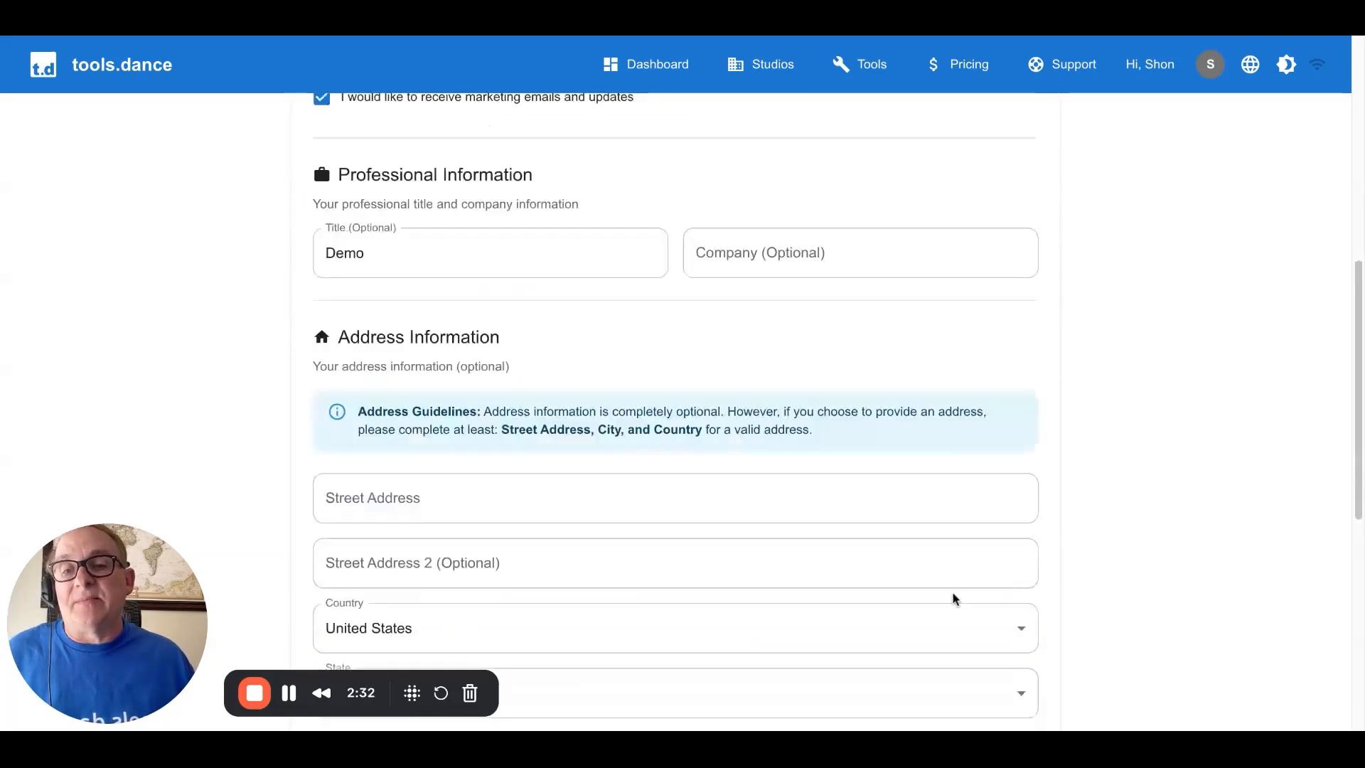
click(954, 591)
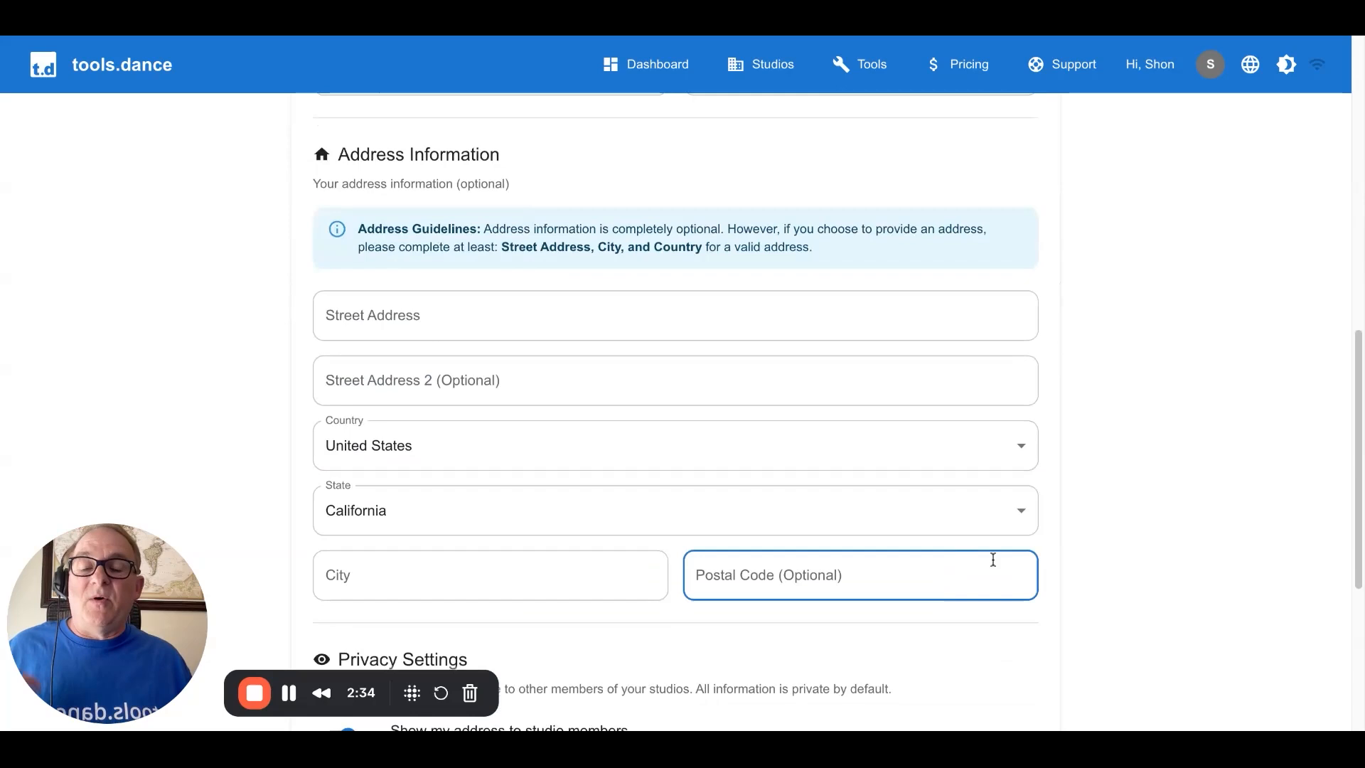
click(604, 321)
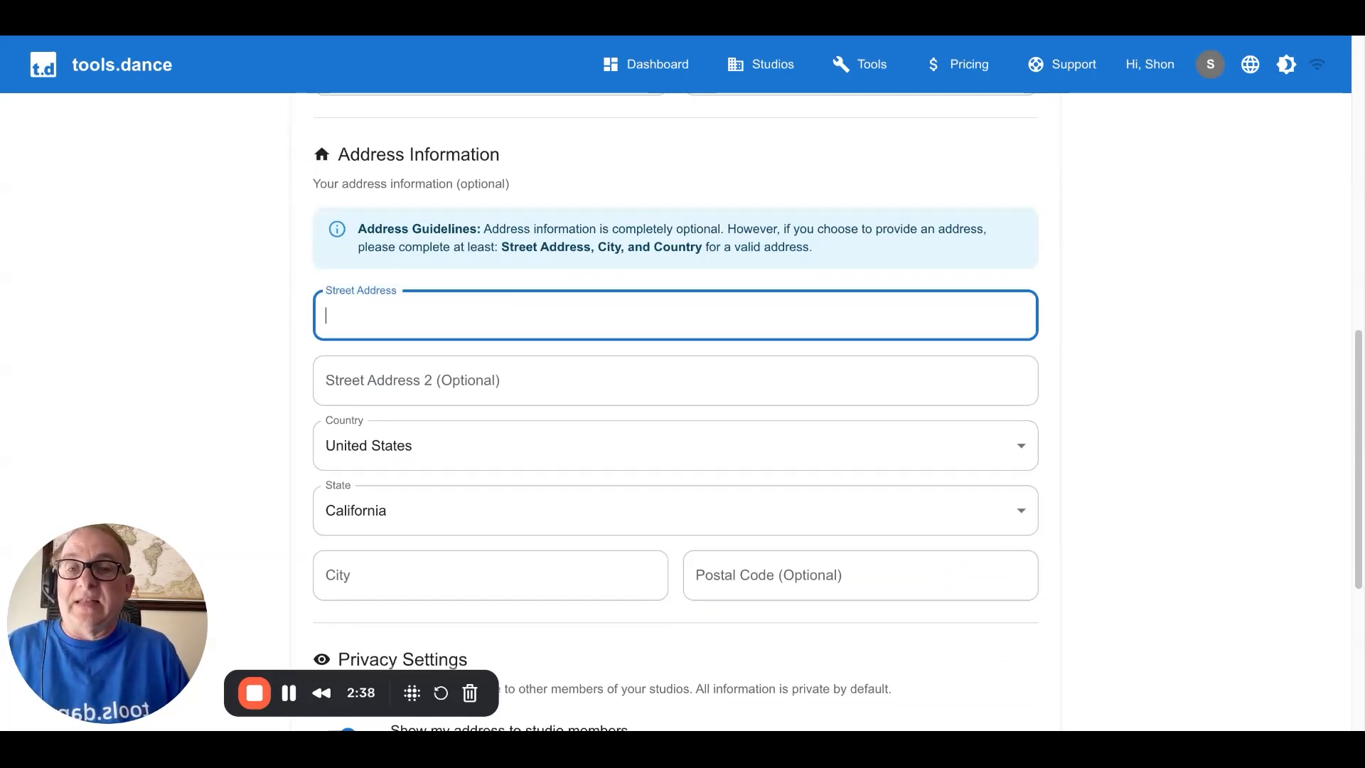
text(1213)
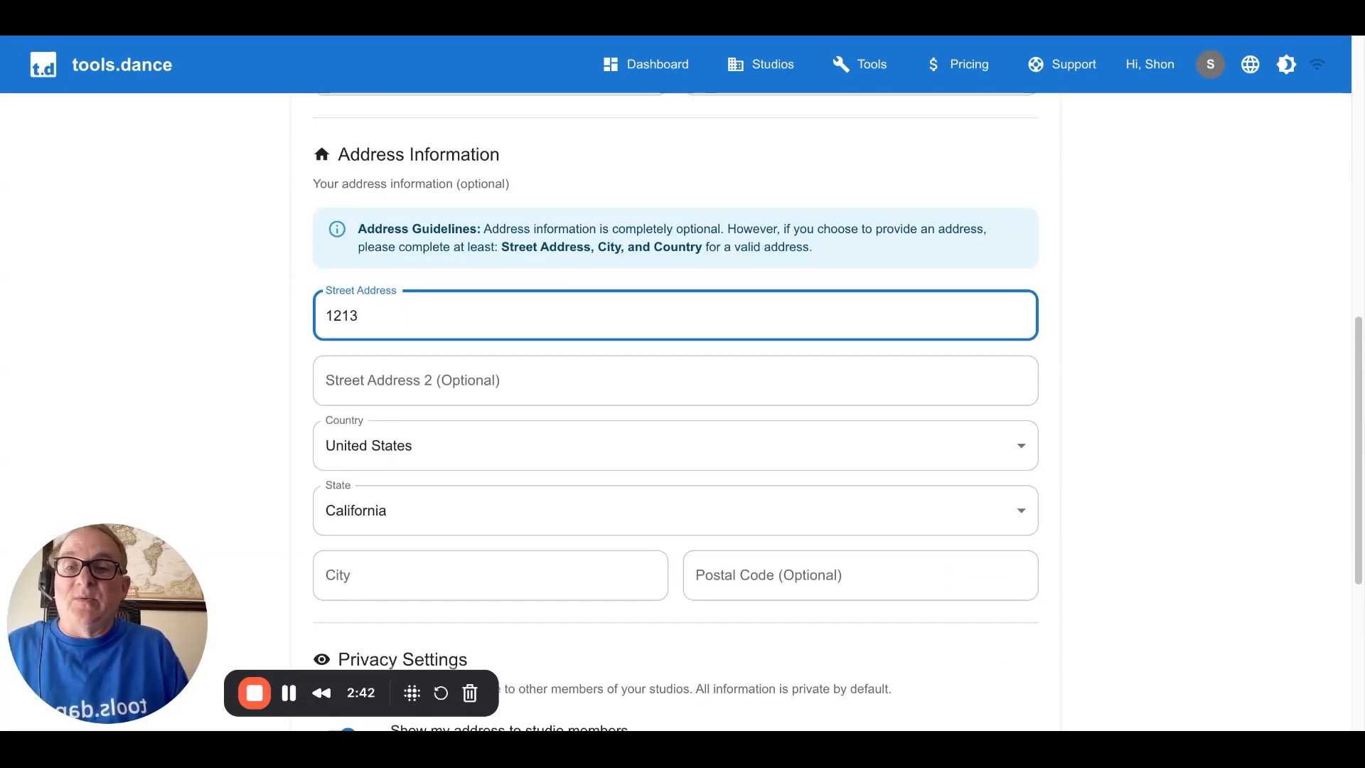
text( Every)
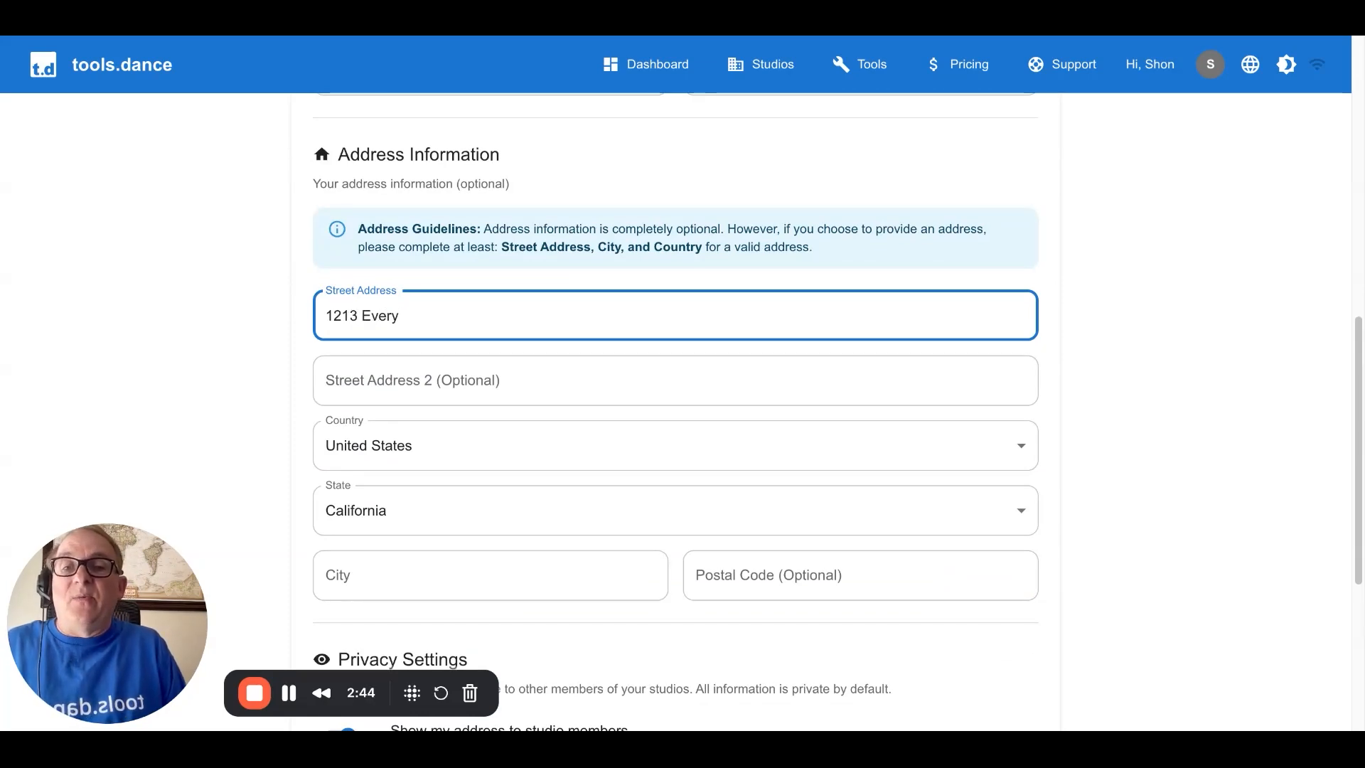
text(where)
Step: Fill in the address's city and postal code, and save the profile changes
click(489, 573)
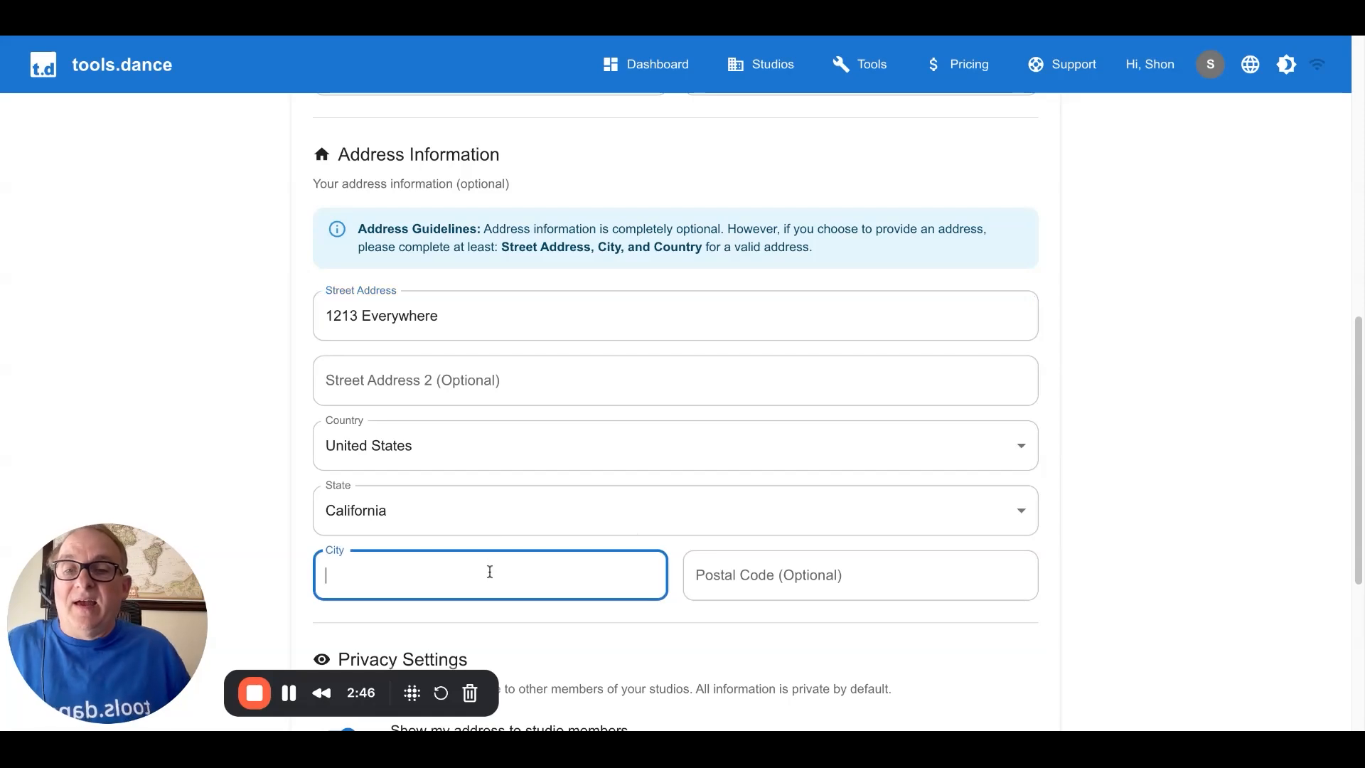
text(Los A)
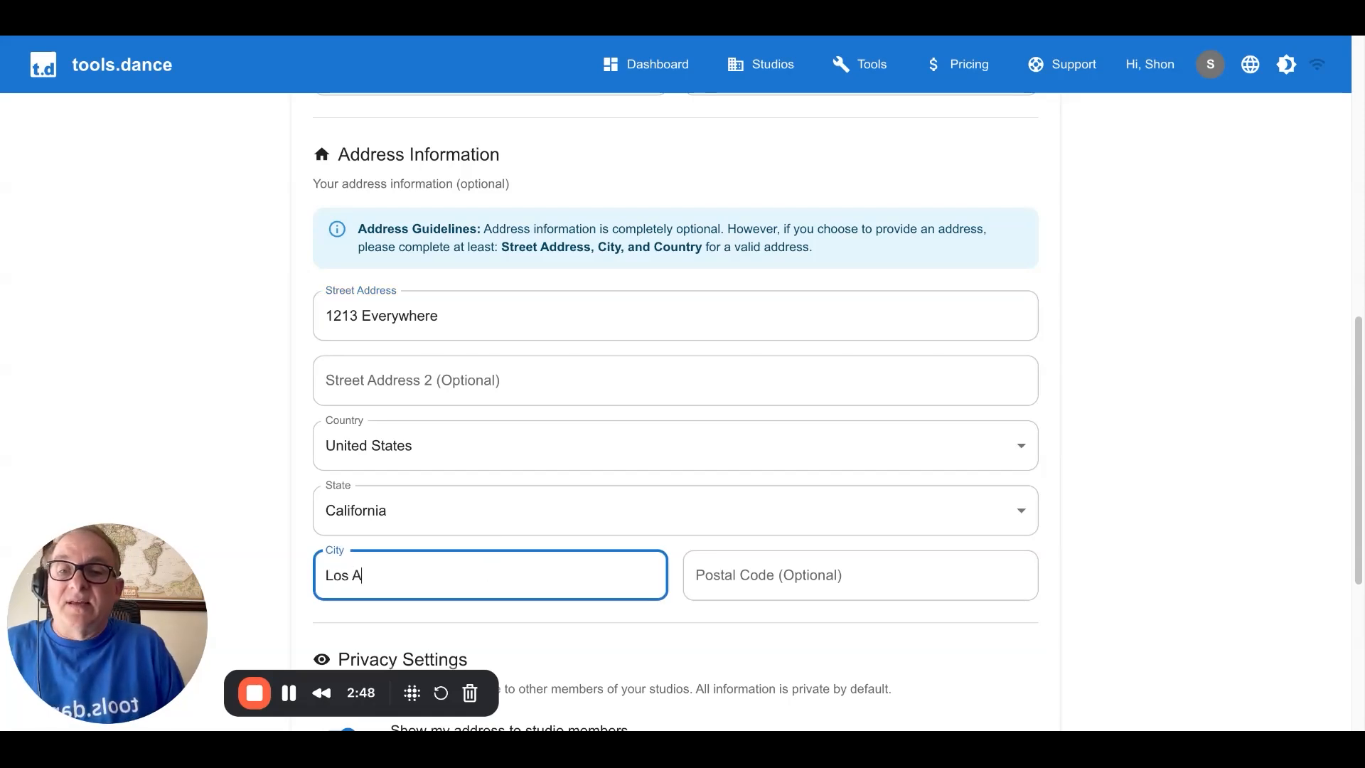
text(ngeles)
key(Tab)
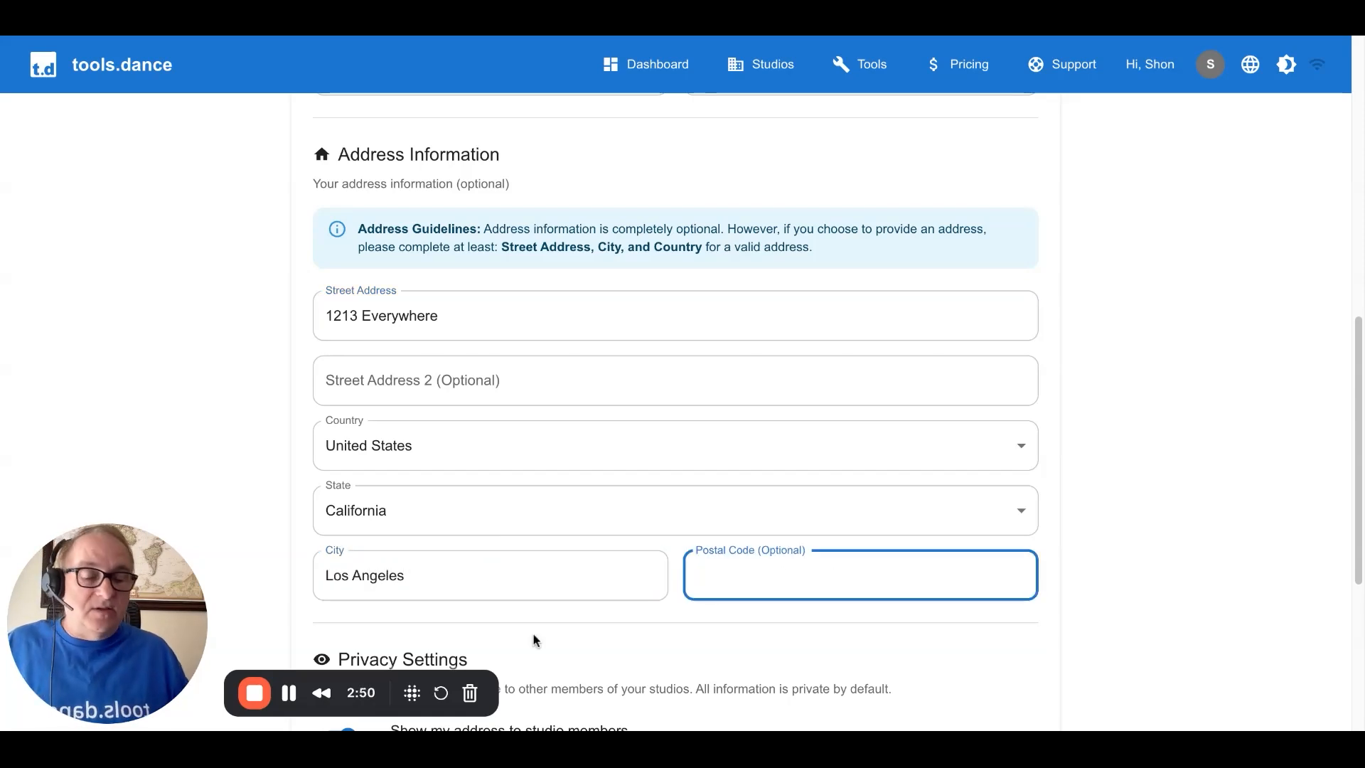
text(914)
key(BackSpace)
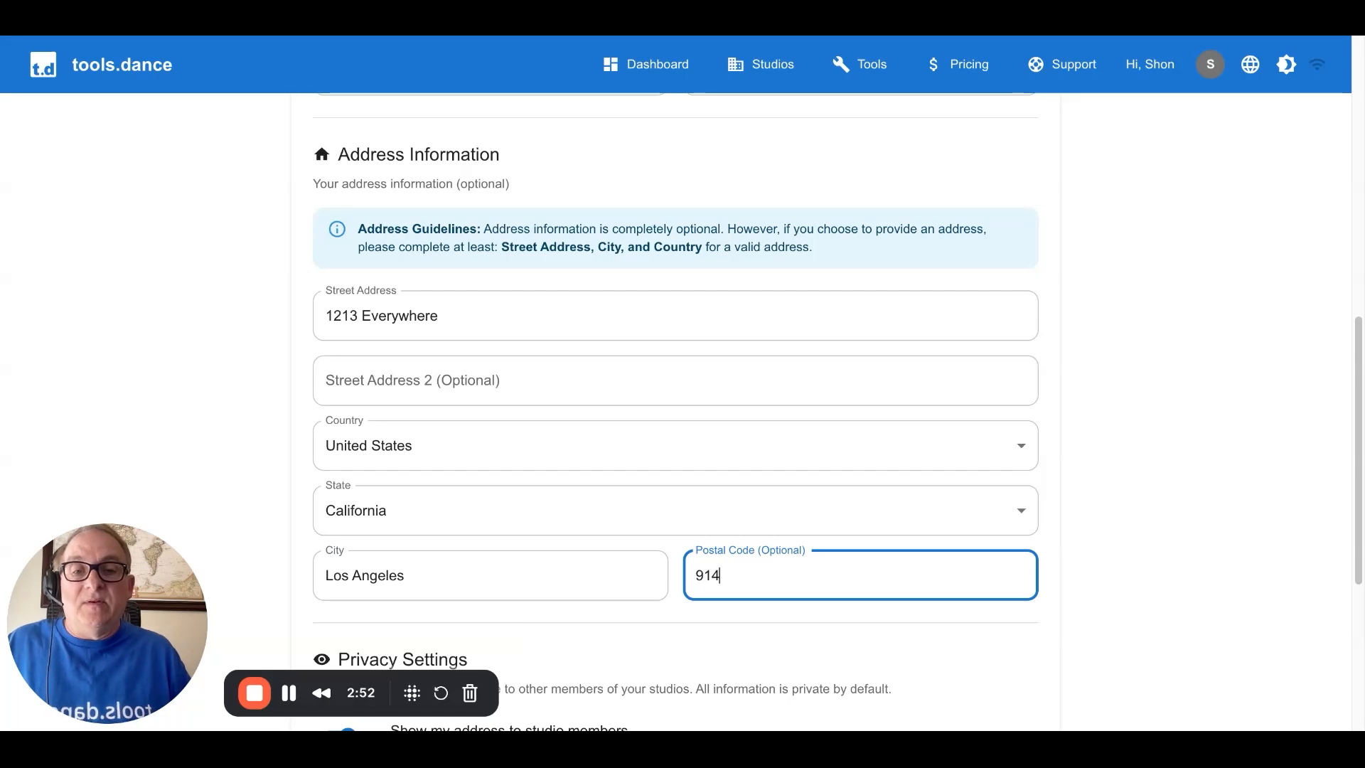
text(1326)
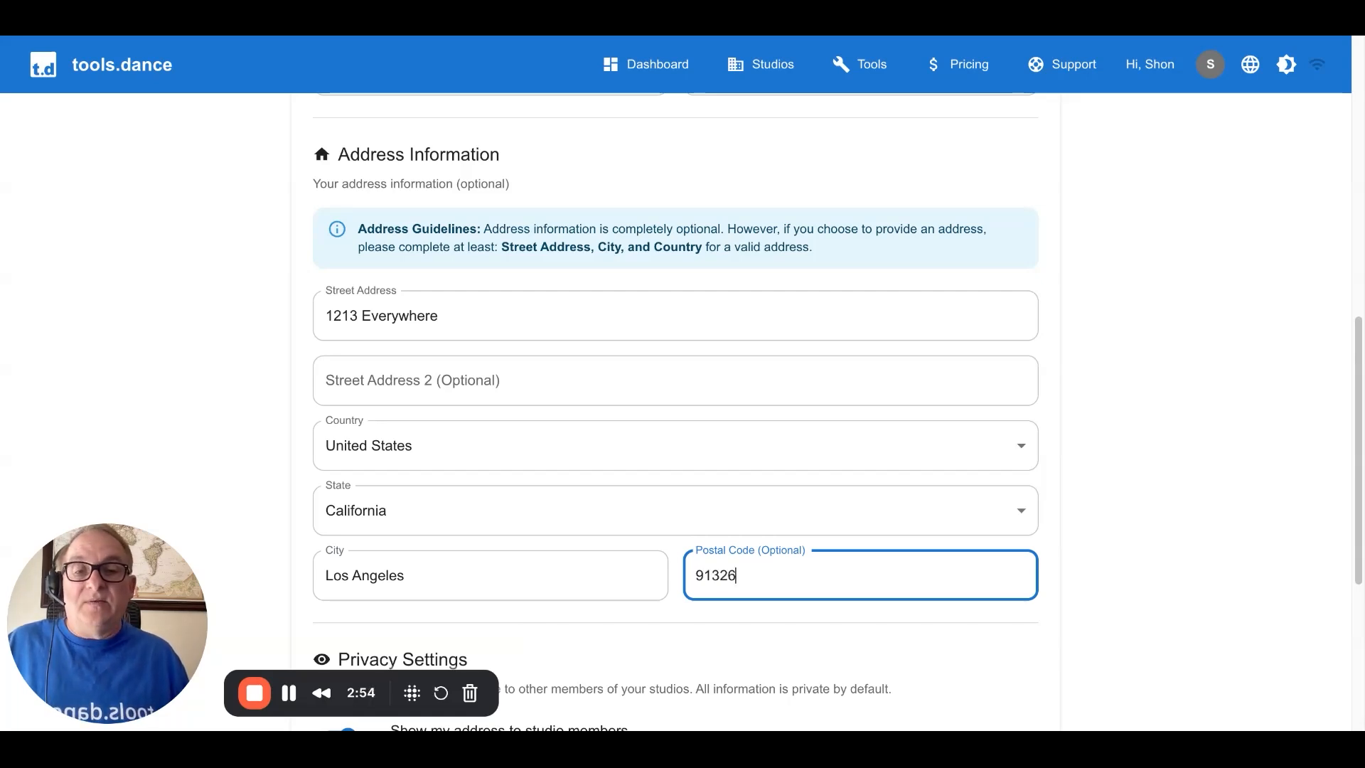
click(1066, 517)
scroll(1061, 519, down, 5)
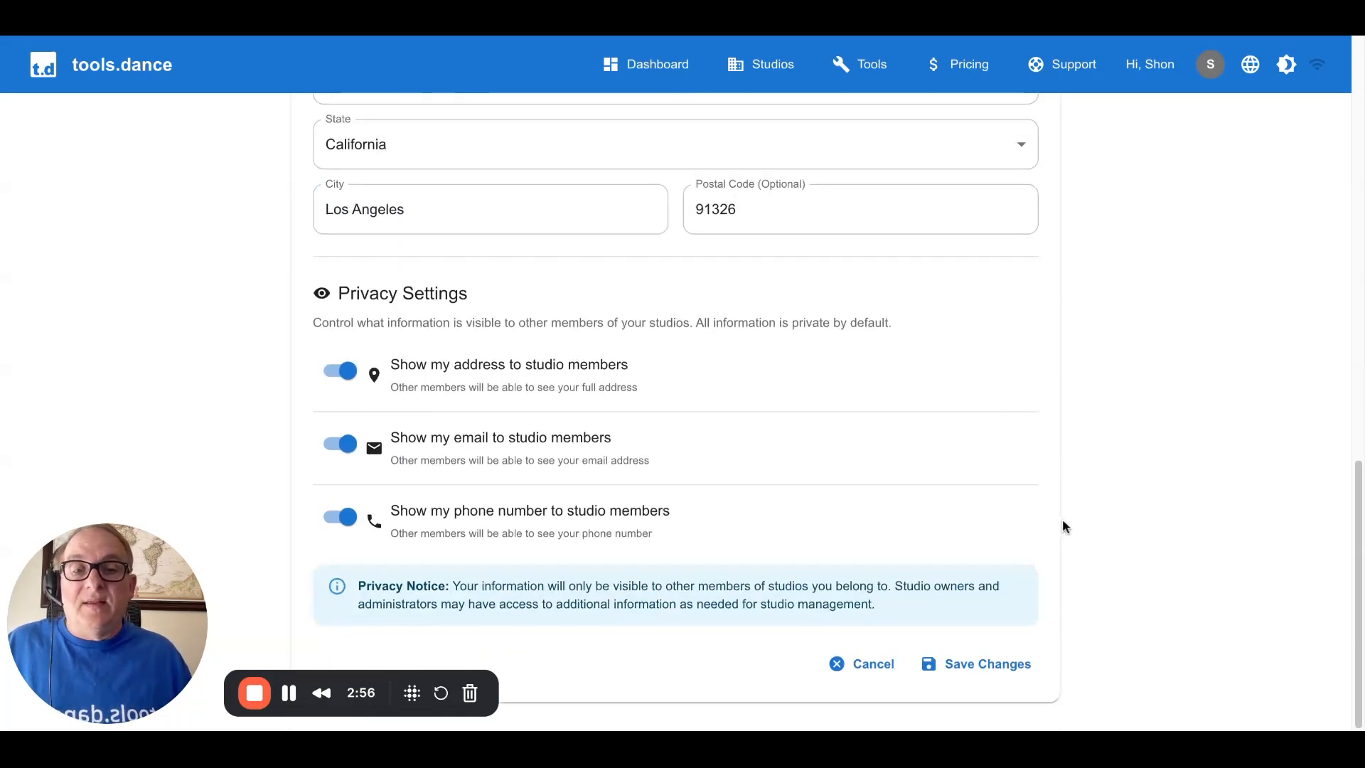
click(962, 666)
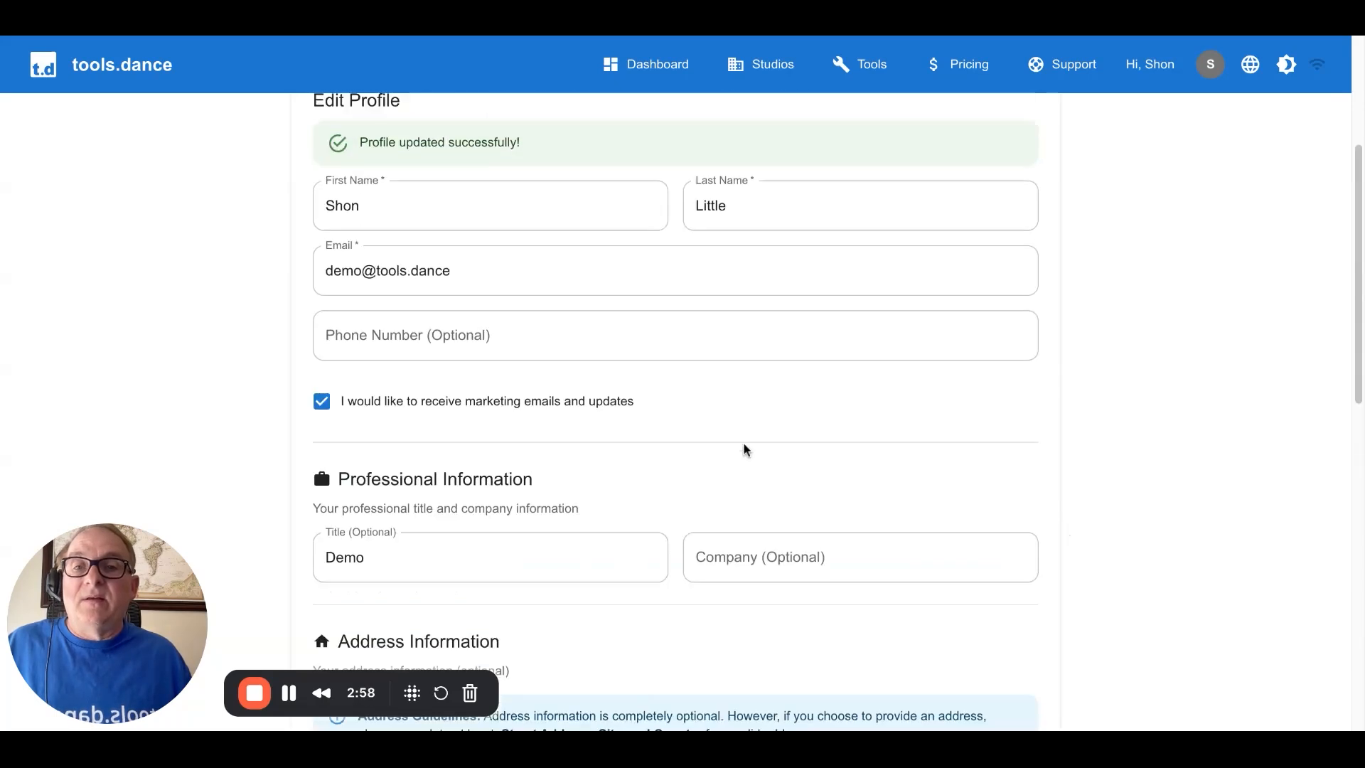
Step: Upload kelly.jpeg as the avatar photo in the profile's bio and media section and save the crop
scroll(683, 472, down, 4)
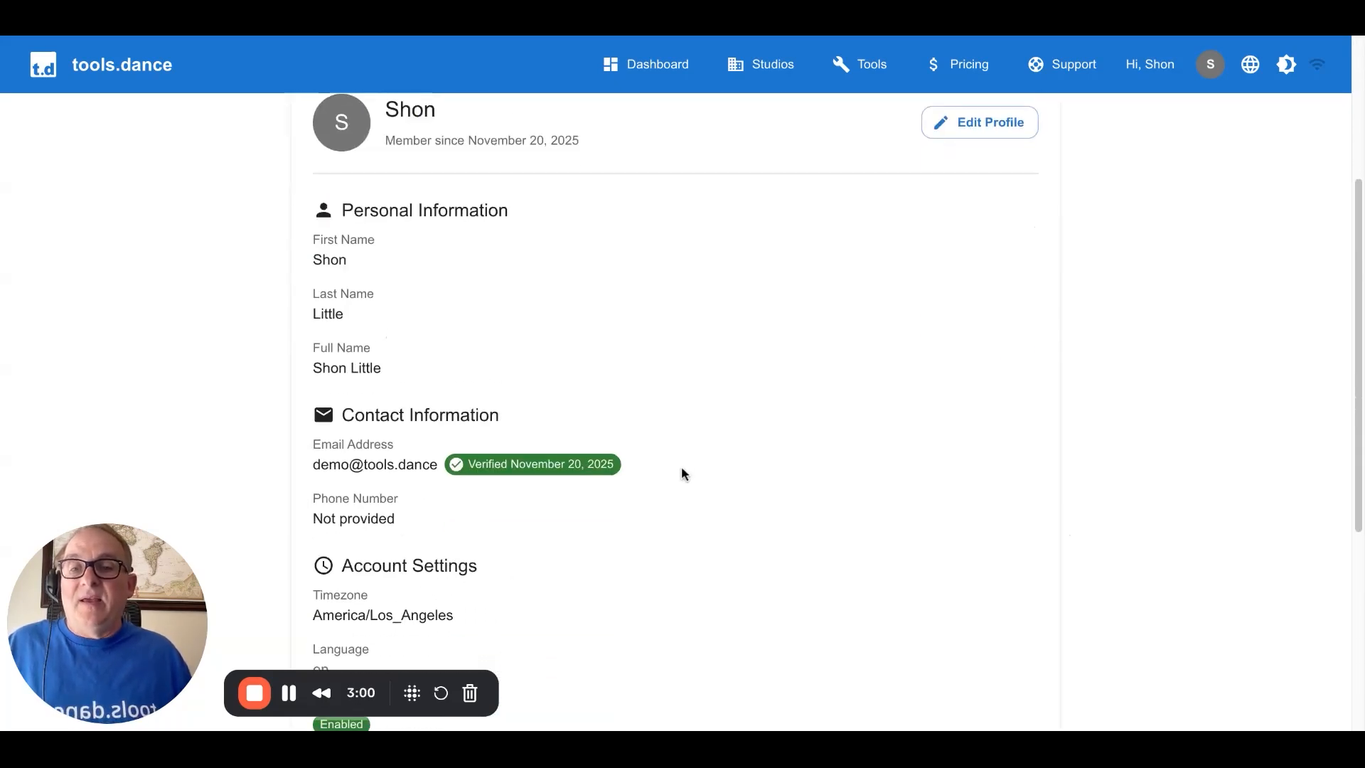
scroll(681, 468, down, 5)
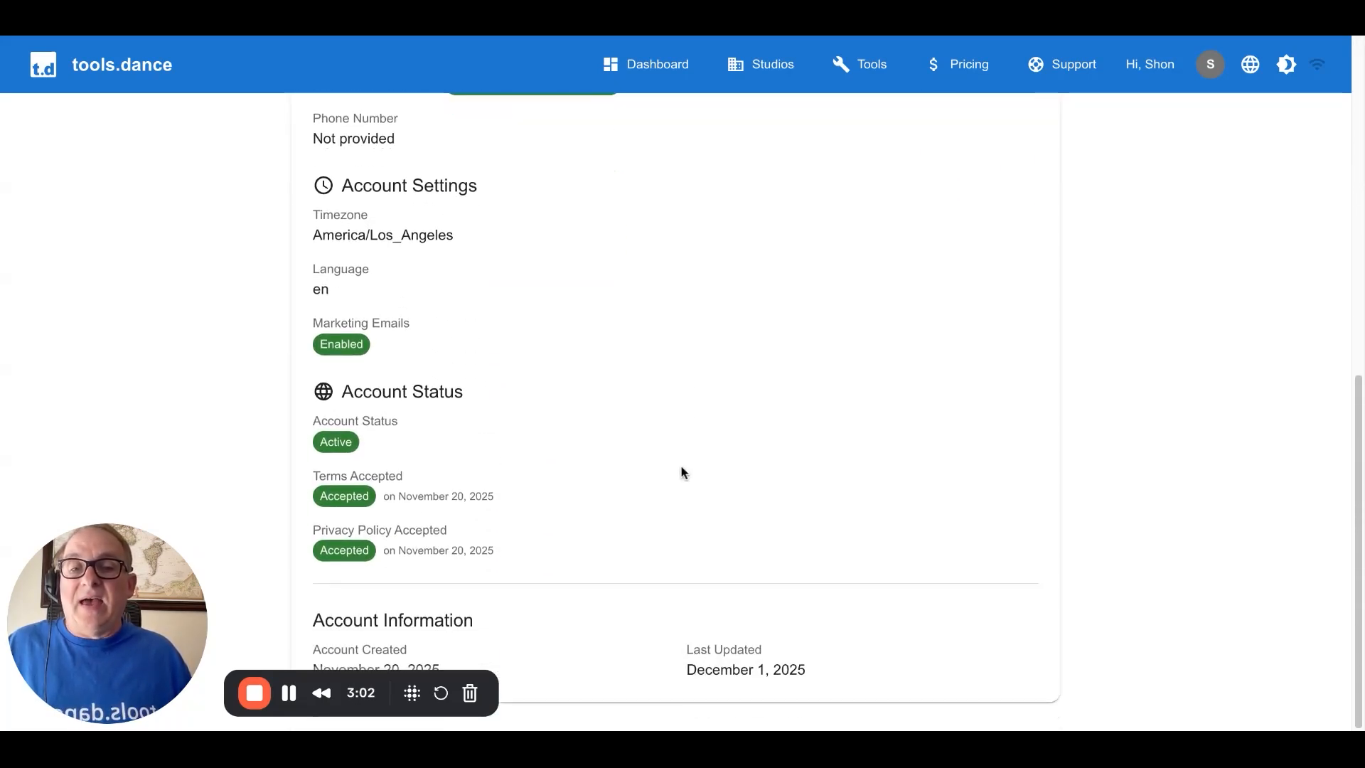
scroll(682, 468, up, 9)
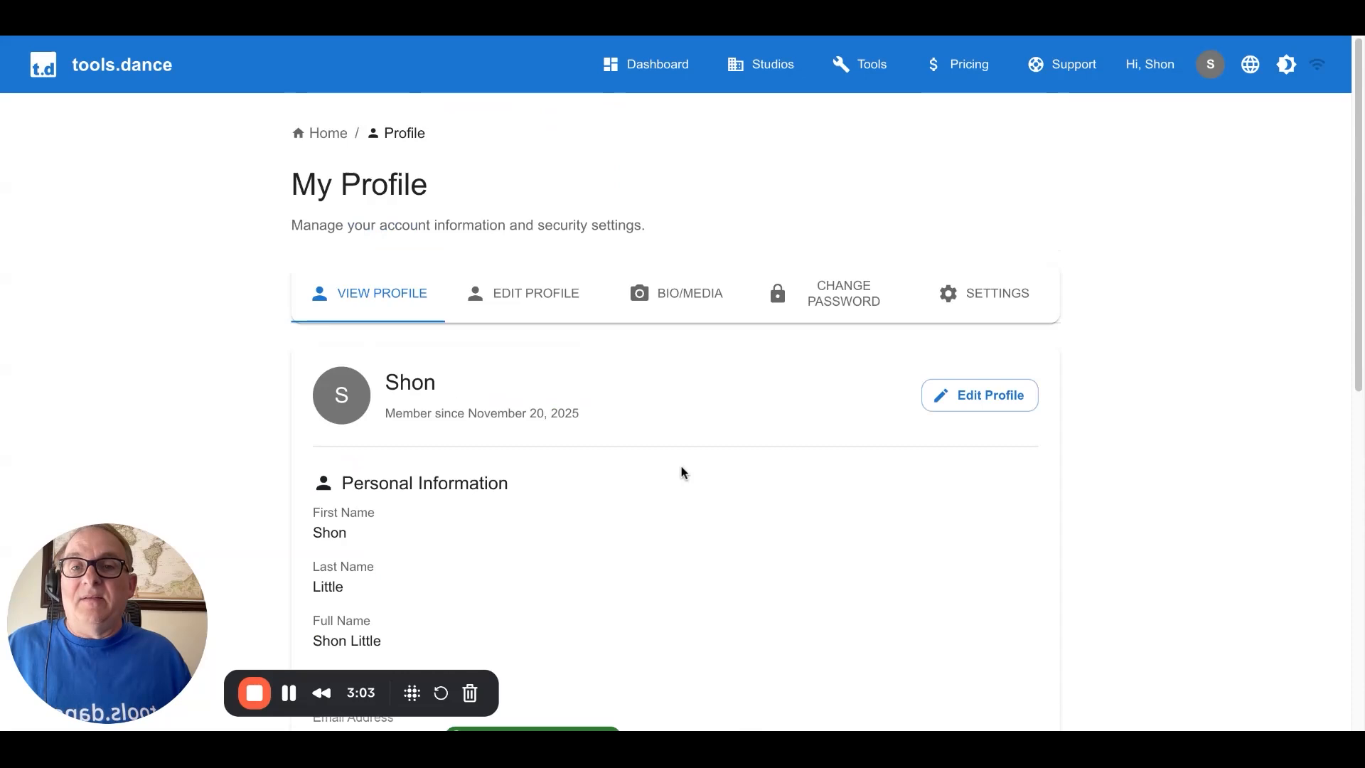
click(677, 304)
scroll(693, 338, down, 4)
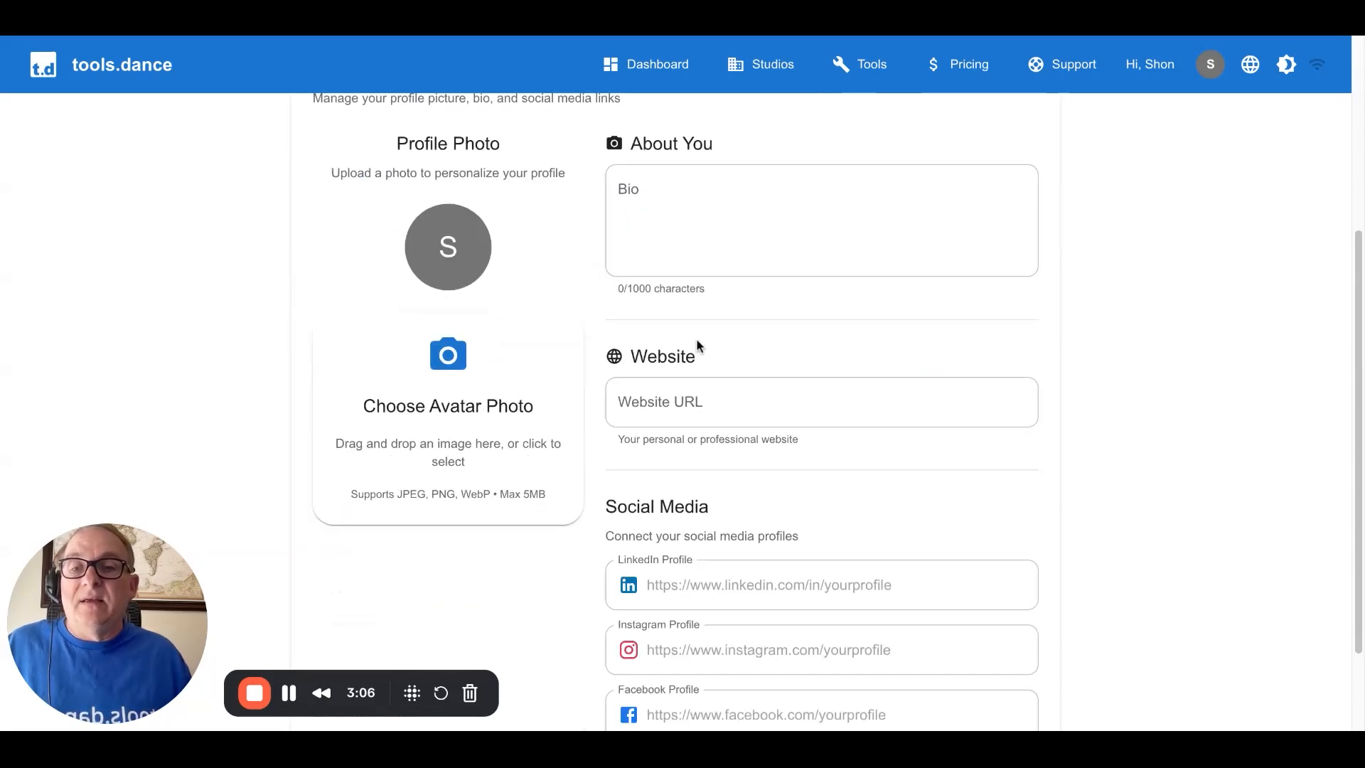
scroll(697, 347, up, 1)
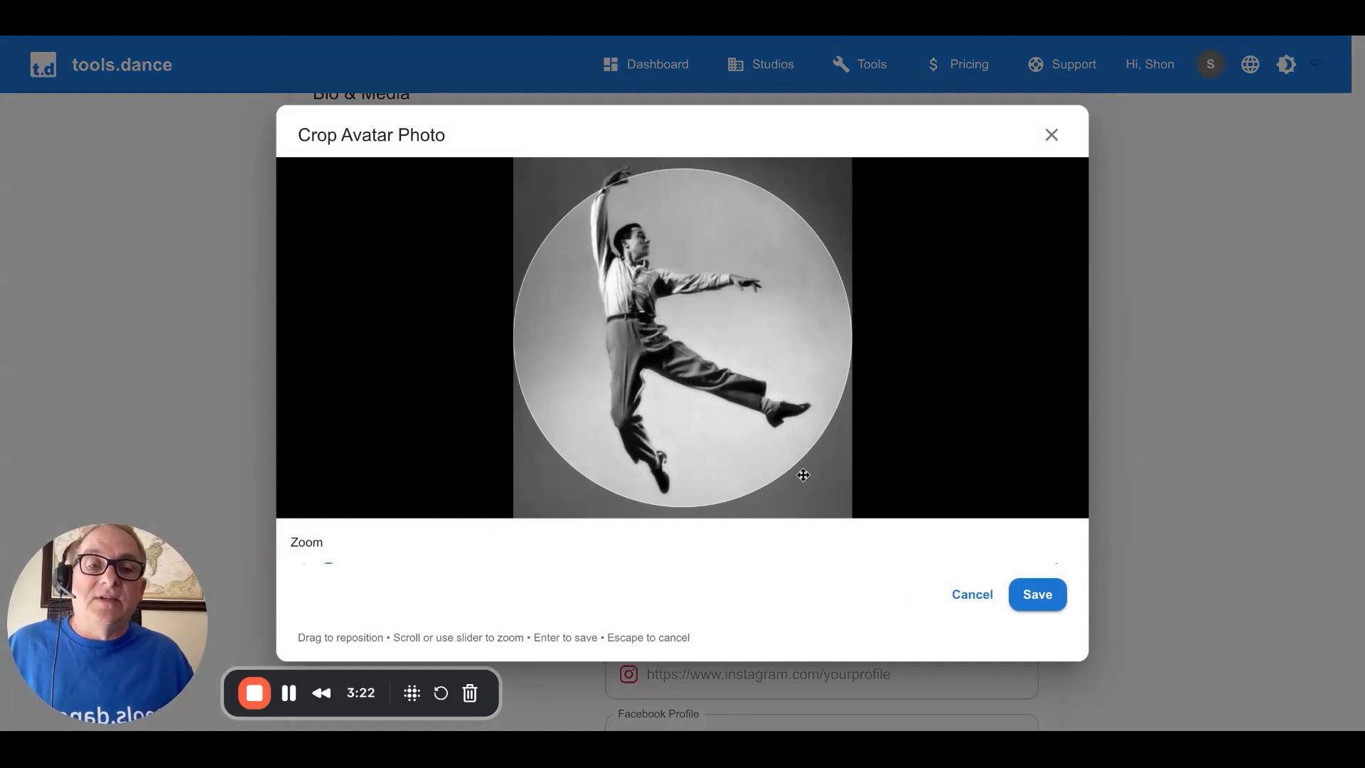
click(1038, 594)
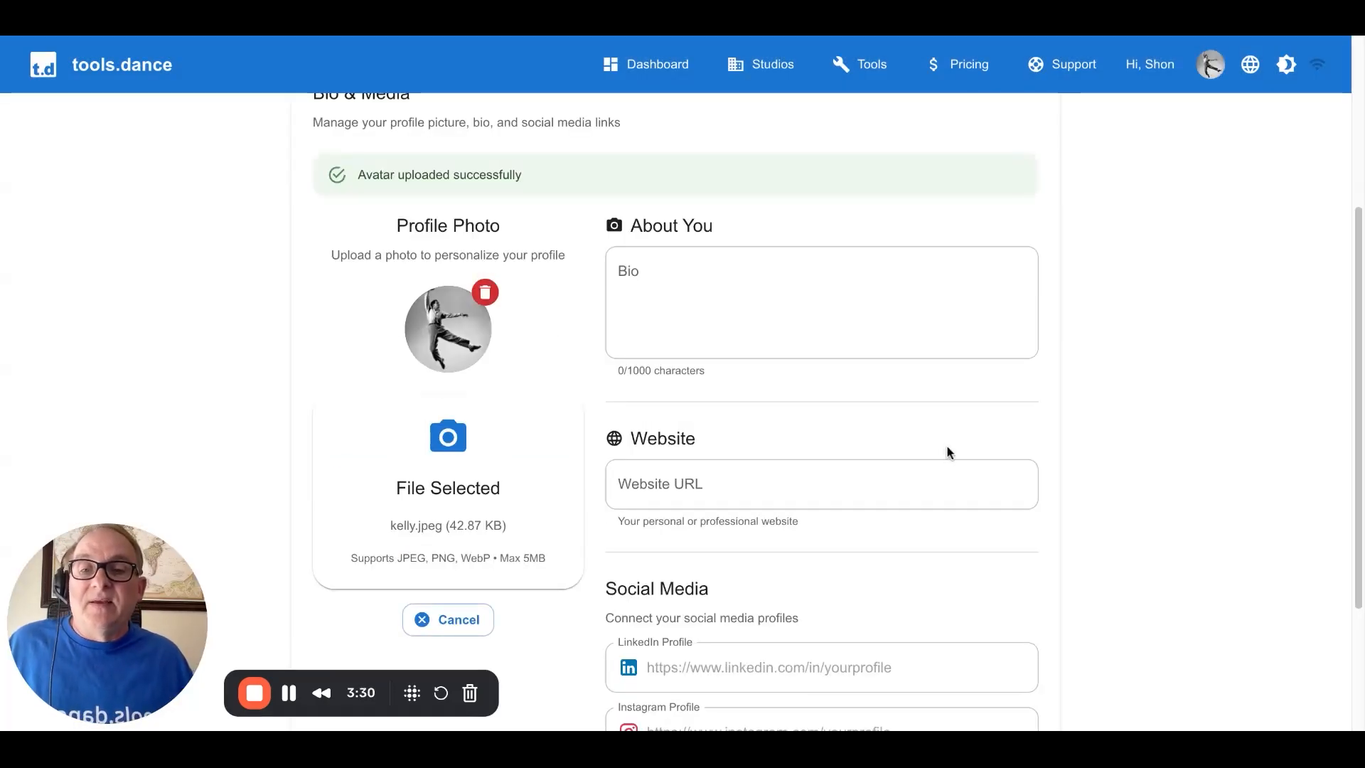
Step: Enter the bio "This is everything you would want to know about me as a member of this studio."
click(772, 281)
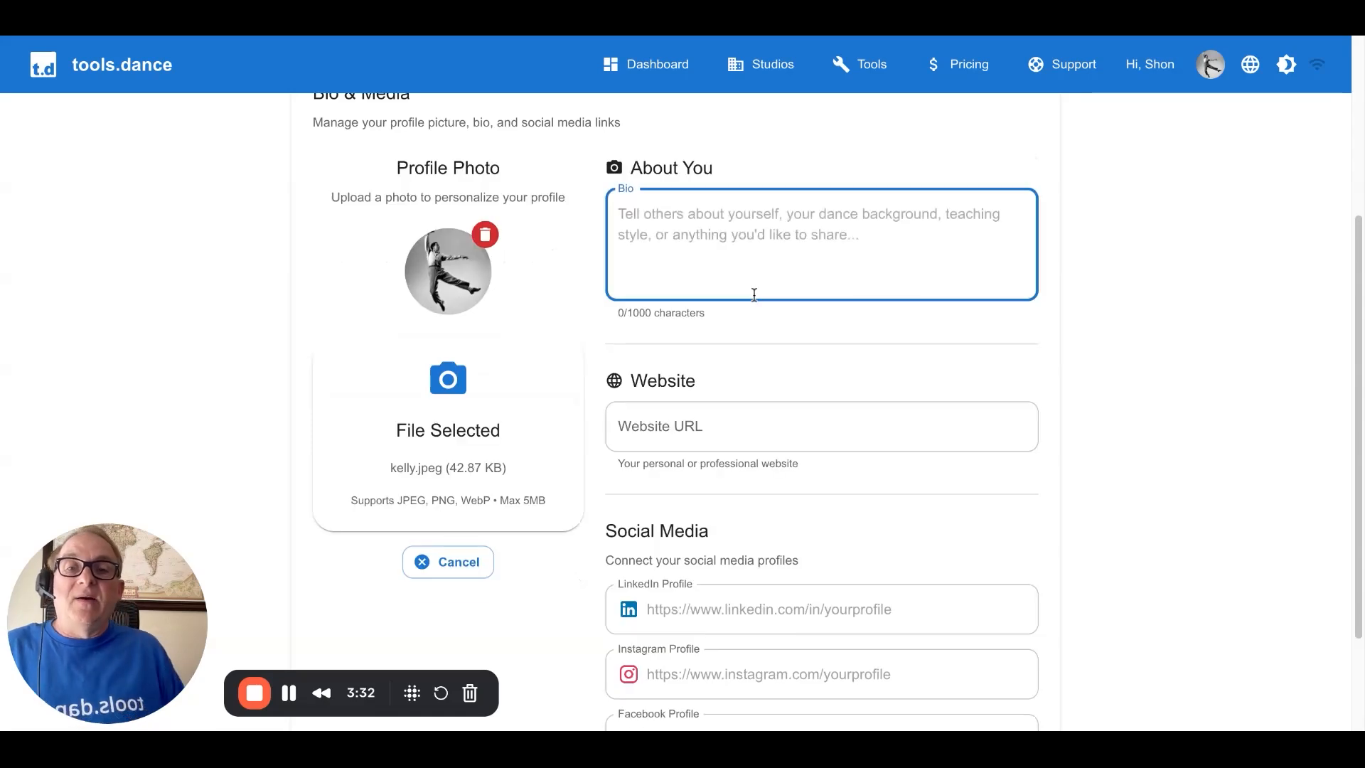
text(This is eve)
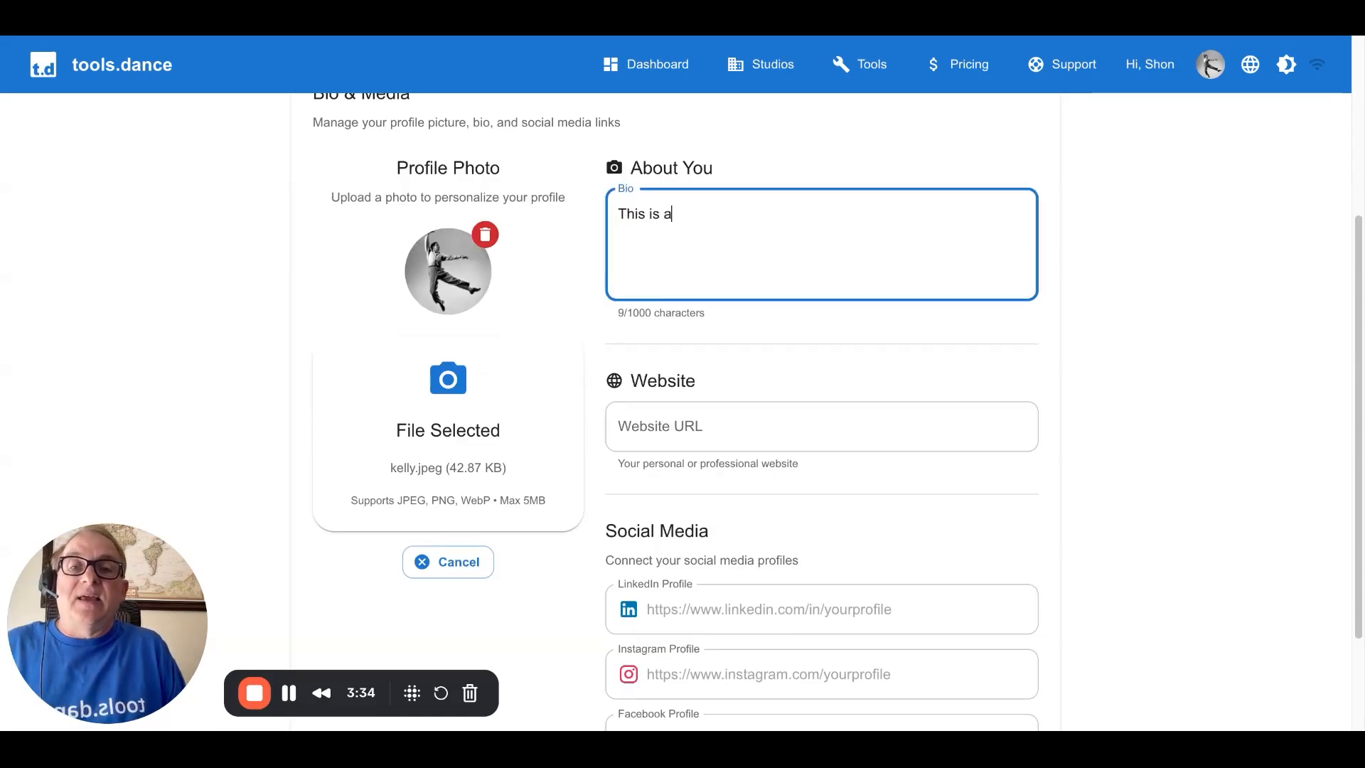
text(ryh)
key(BackSpace)
text(thing you would want)
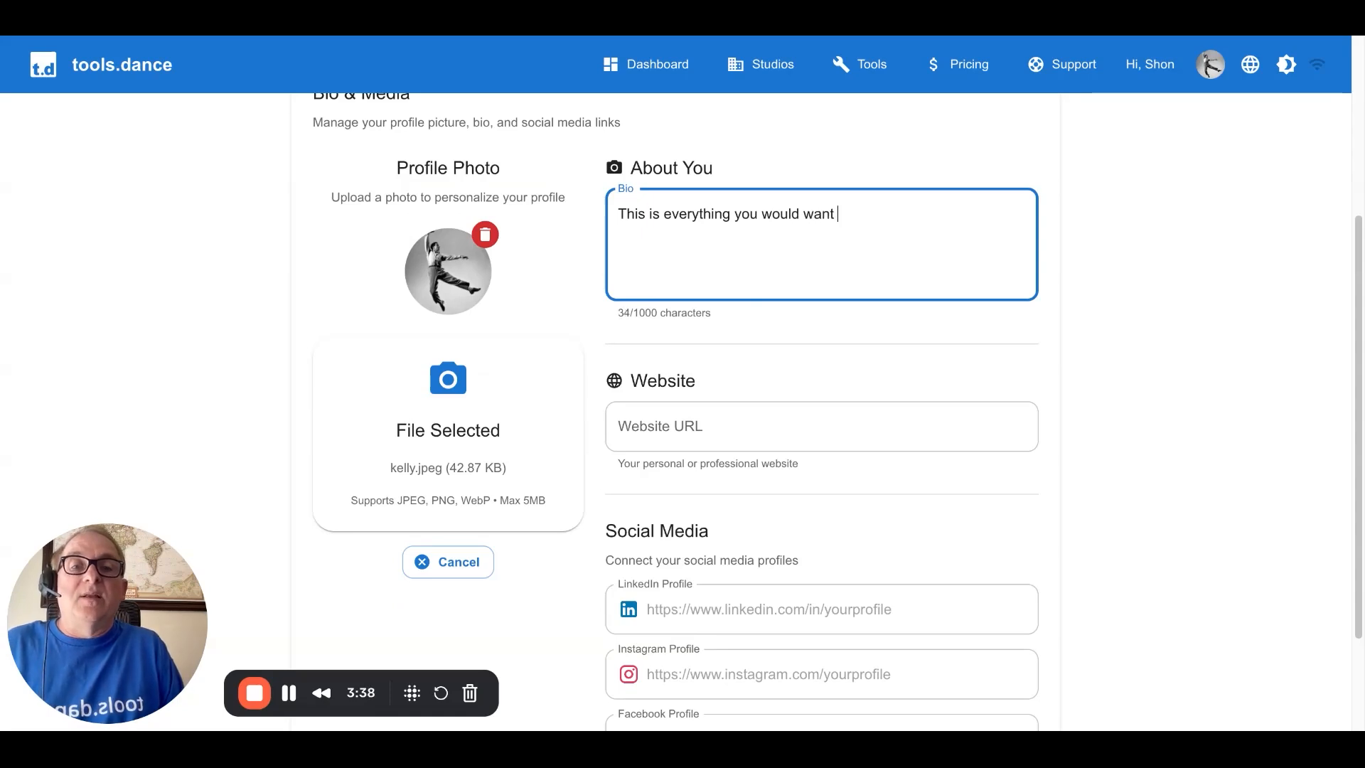
text( to know about )
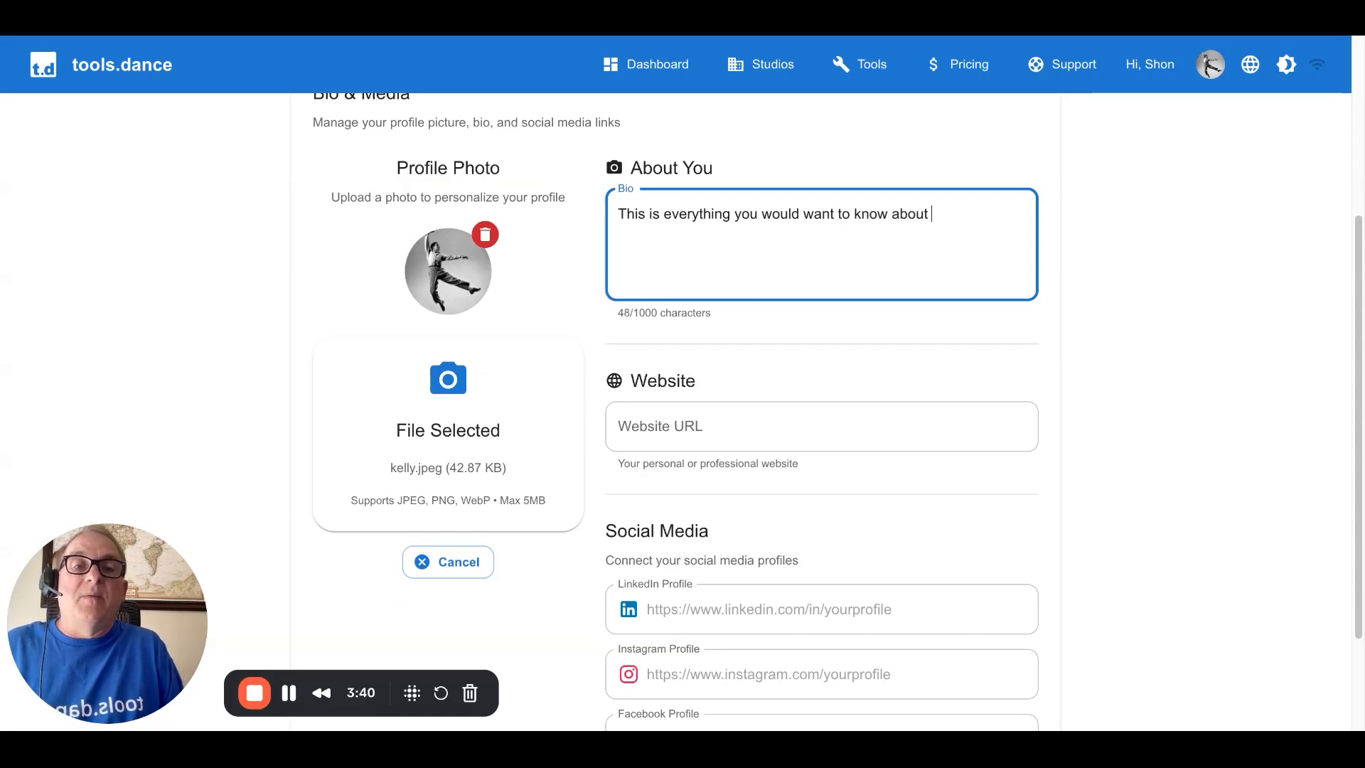
text(me as a memeber)
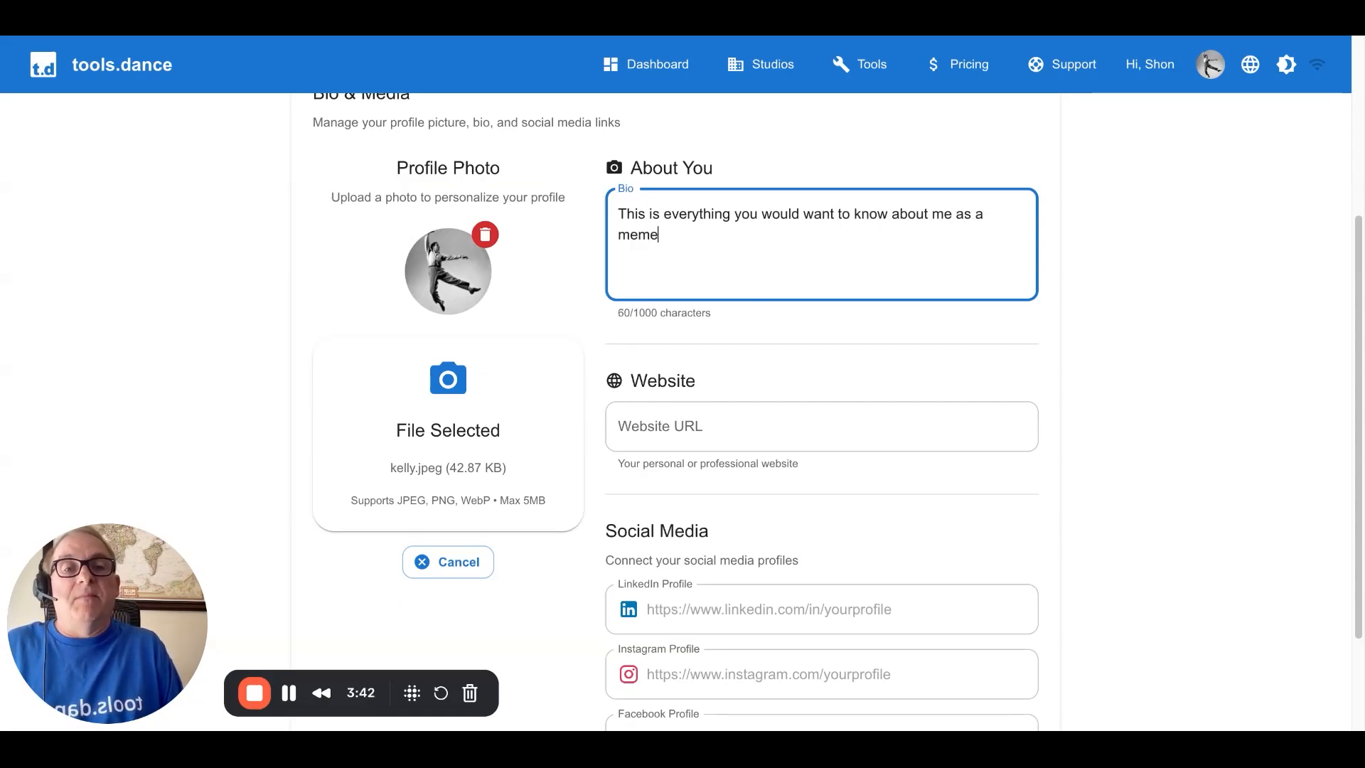
key(BackSpace)
key(BackSpace)
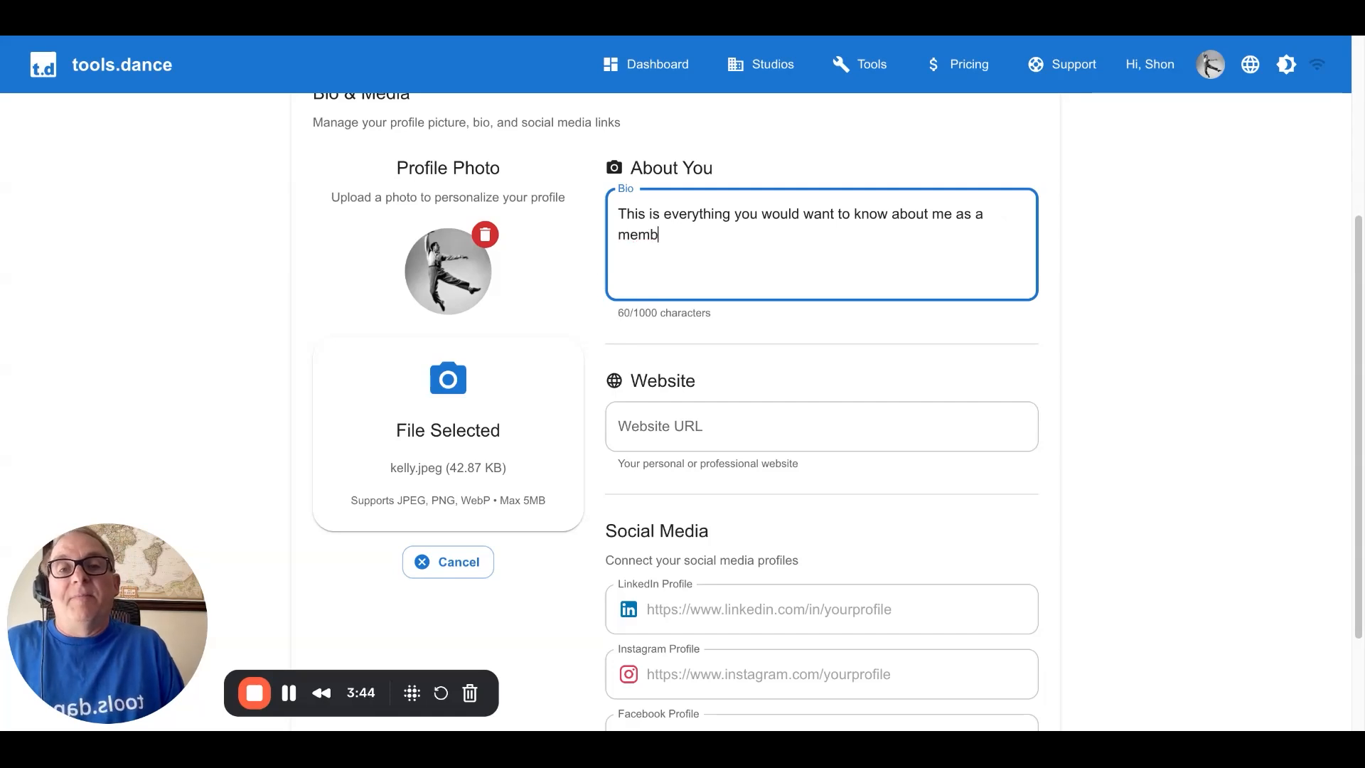
text(er of this studio.)
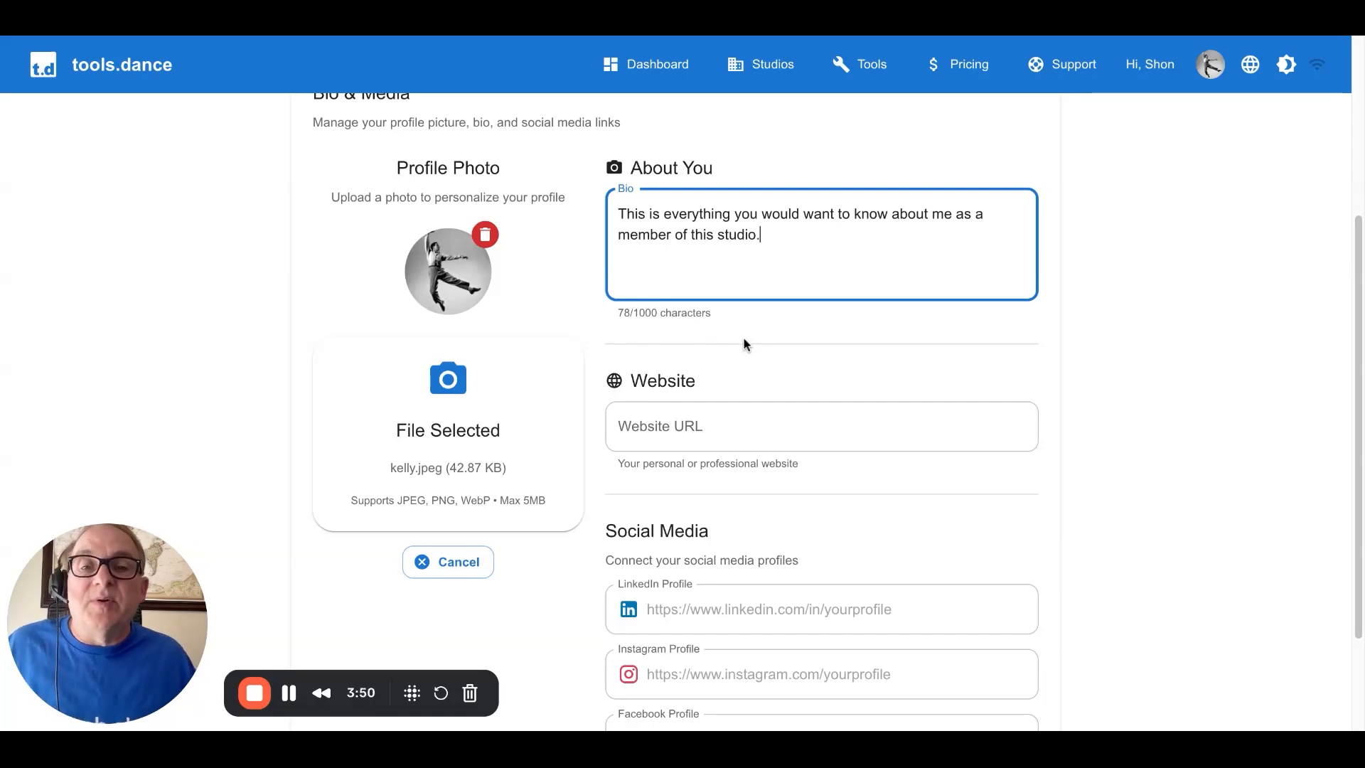
scroll(818, 341, down, 3)
click(762, 304)
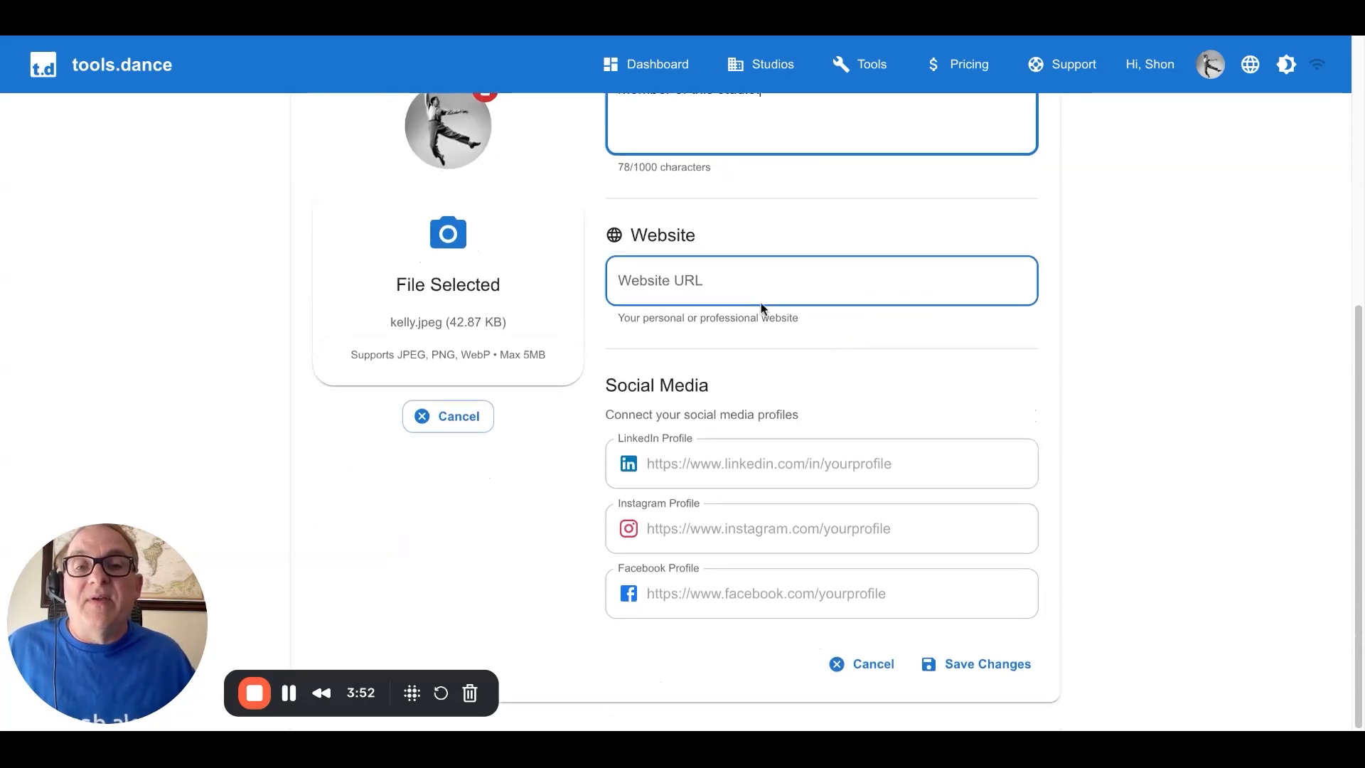
click(728, 283)
text(https)
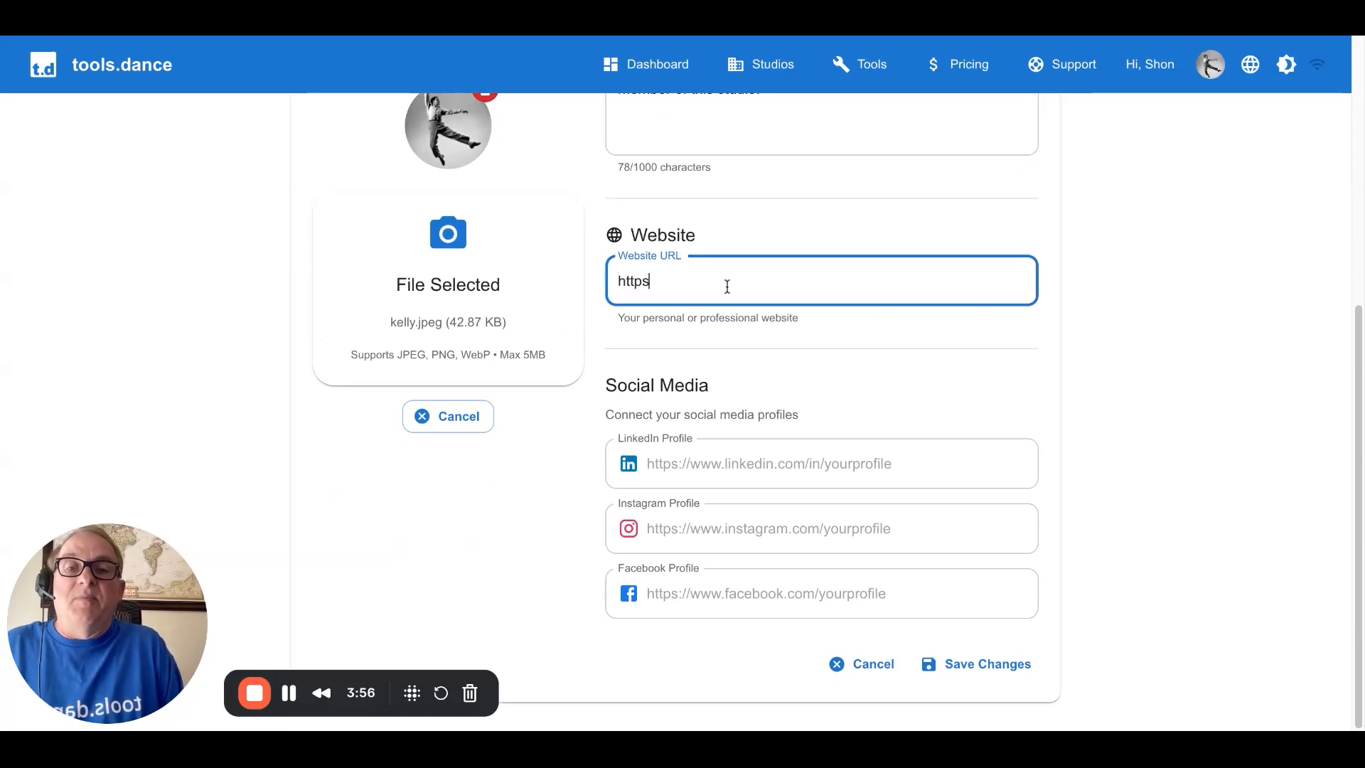
text(://tooo)
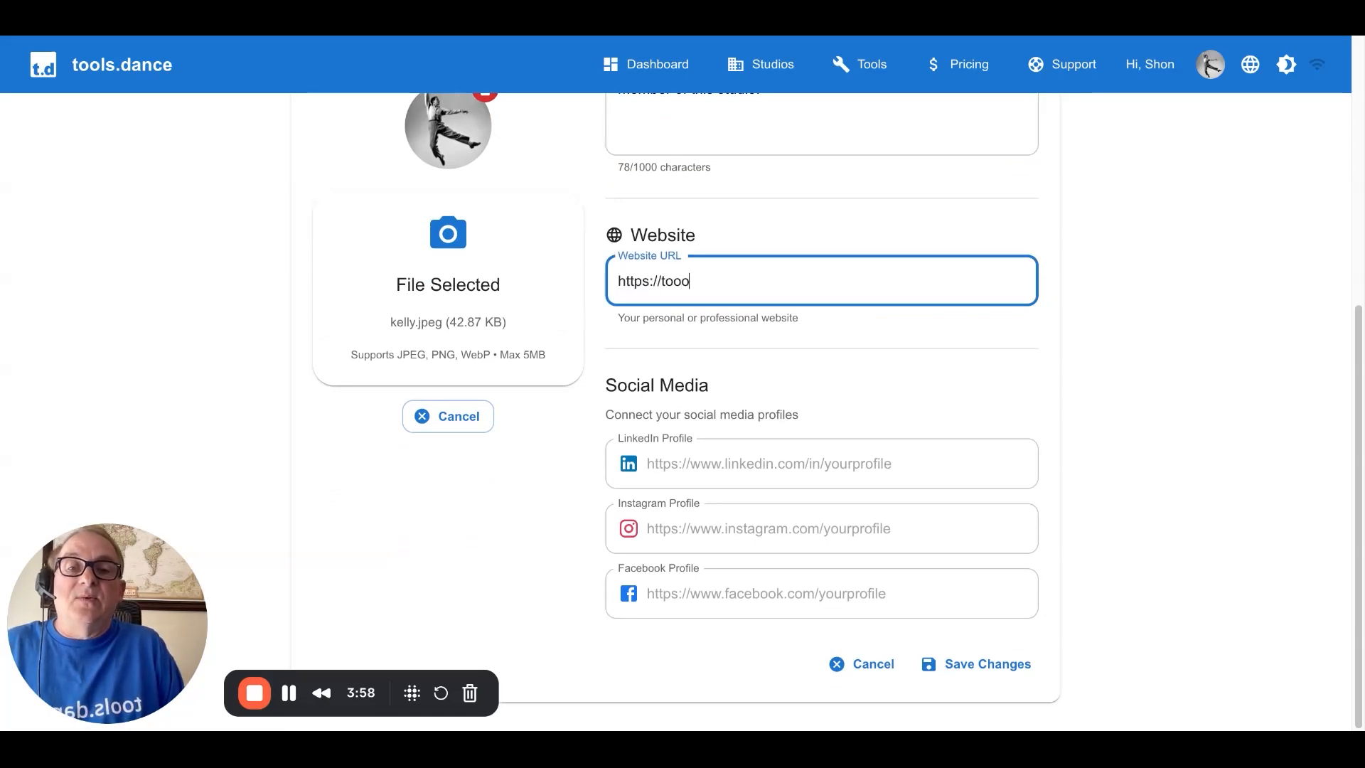
key(BackSpace)
text(ls.dance)
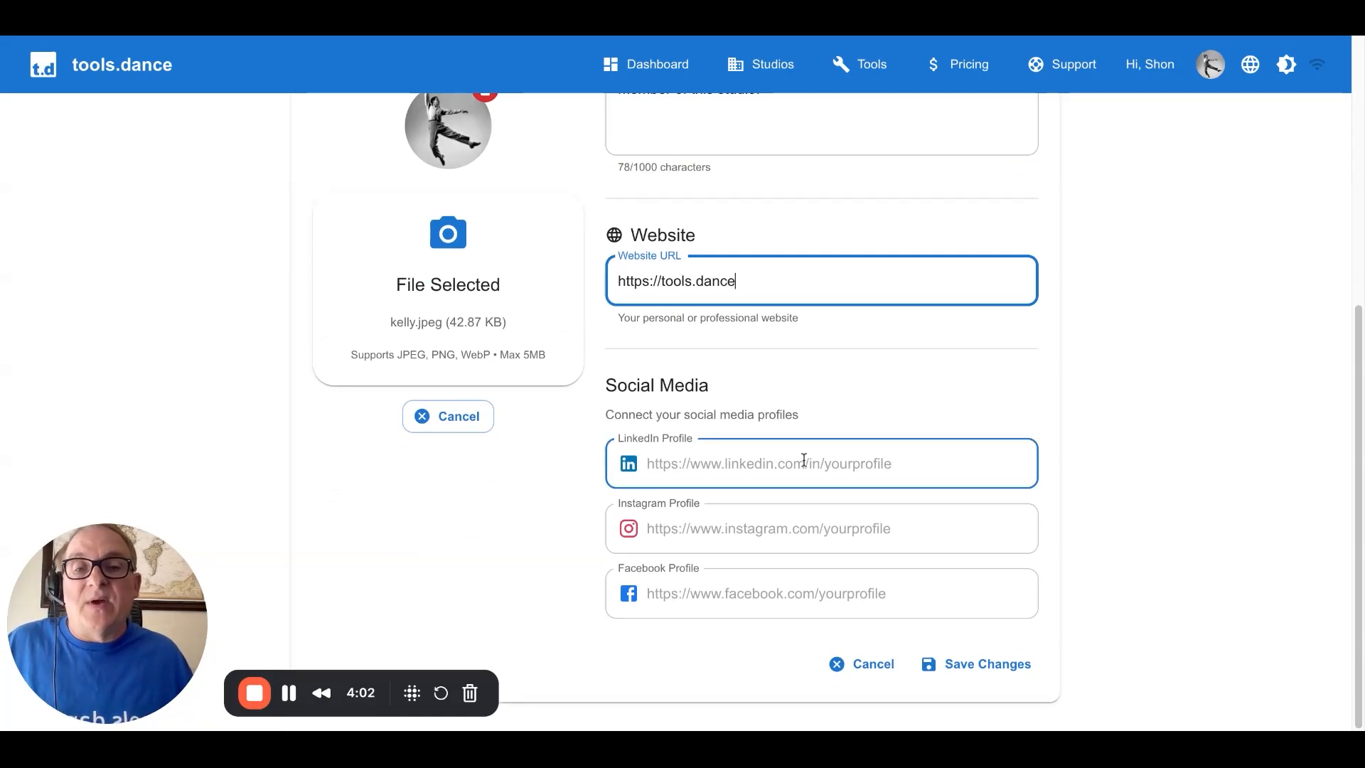
click(697, 521)
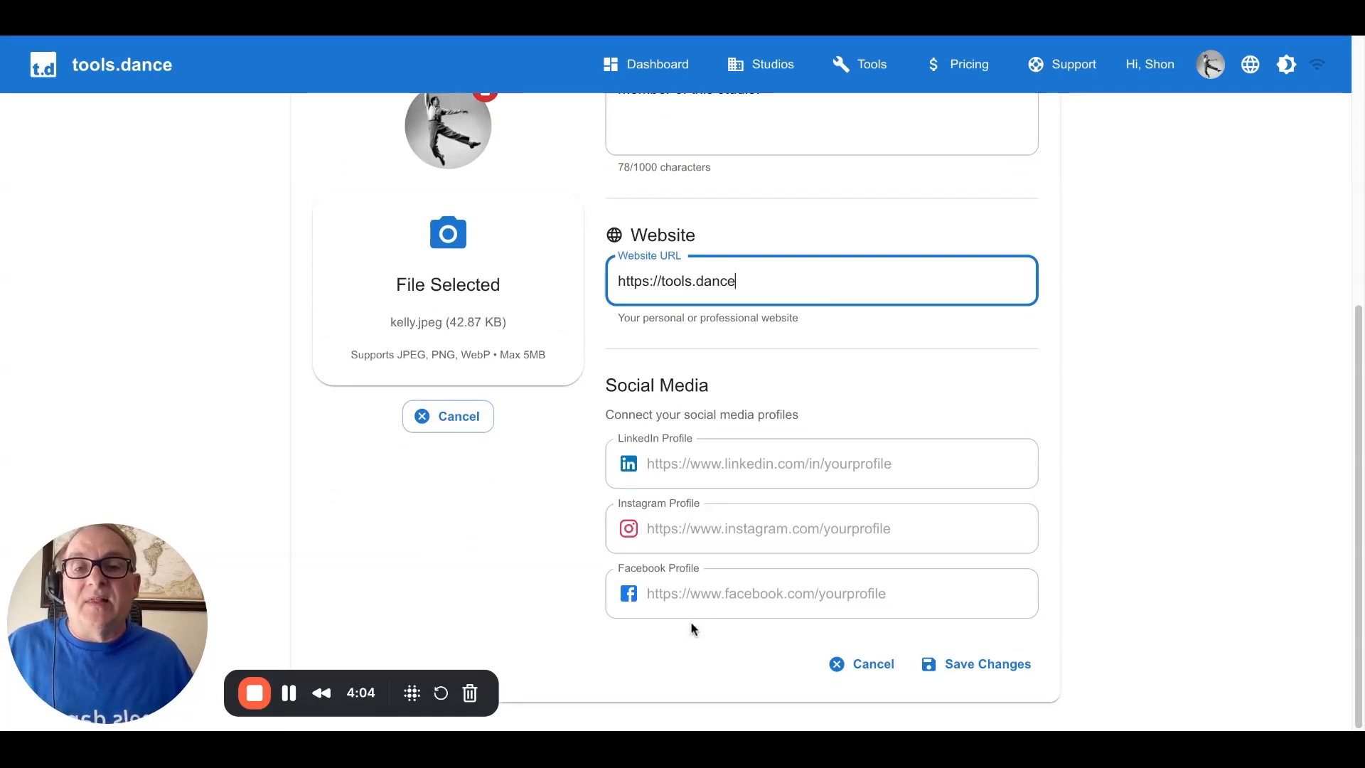
click(979, 667)
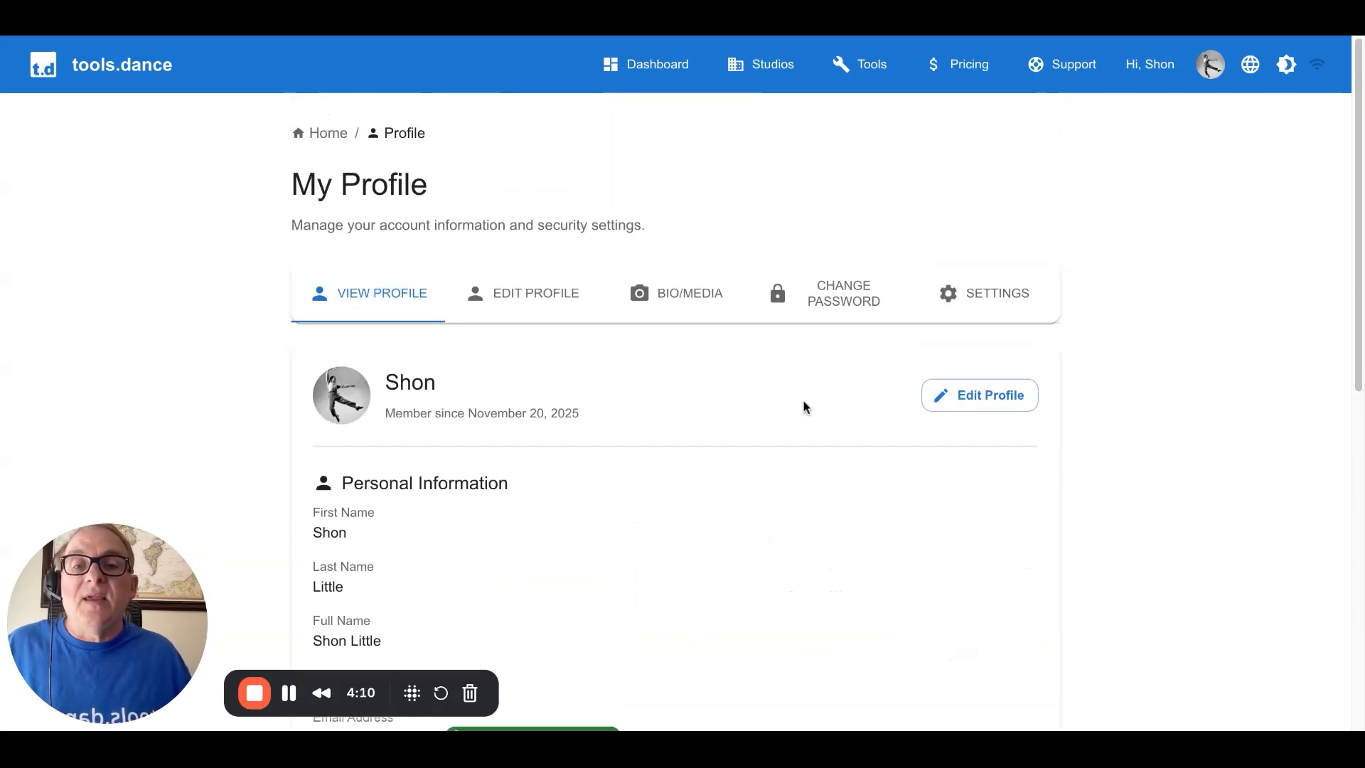
Step: View the password change form, then the marketing and timezone preferences on the account settings page
click(842, 298)
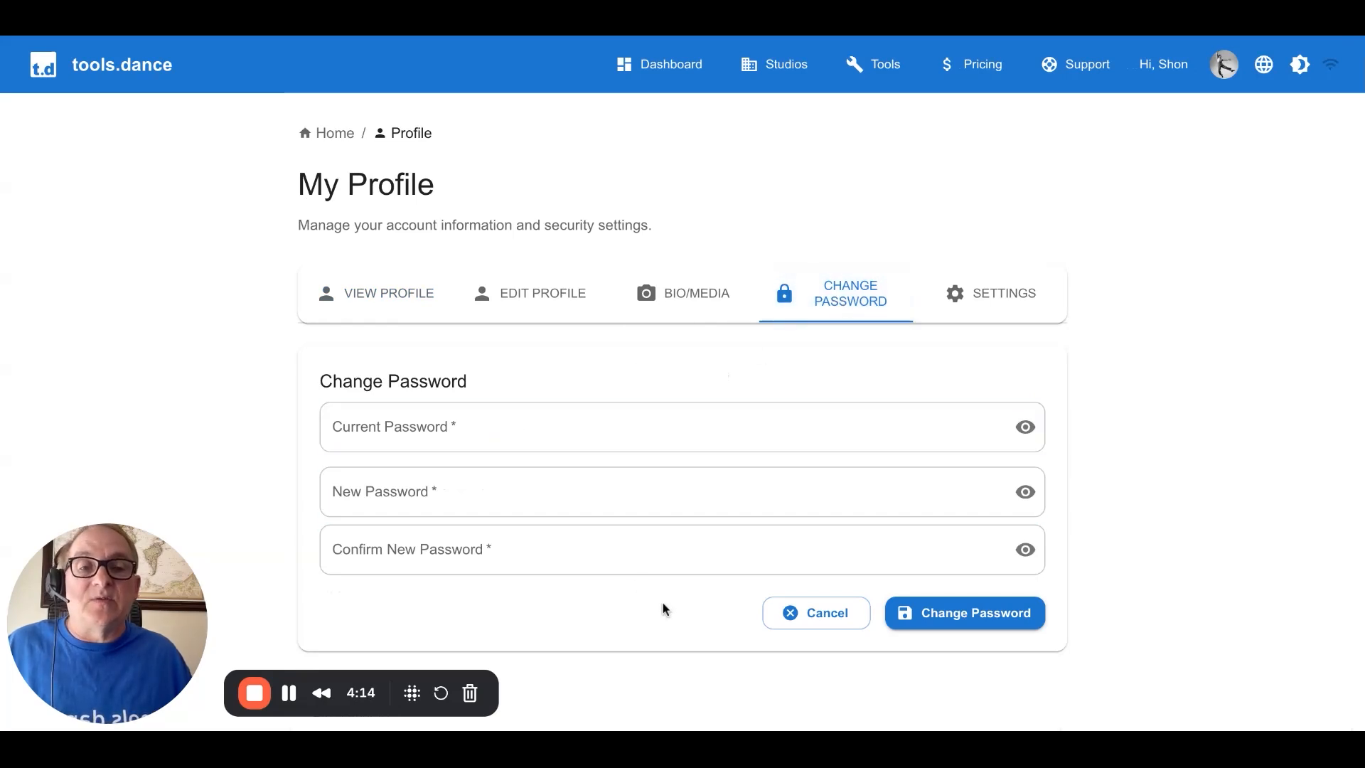
click(995, 297)
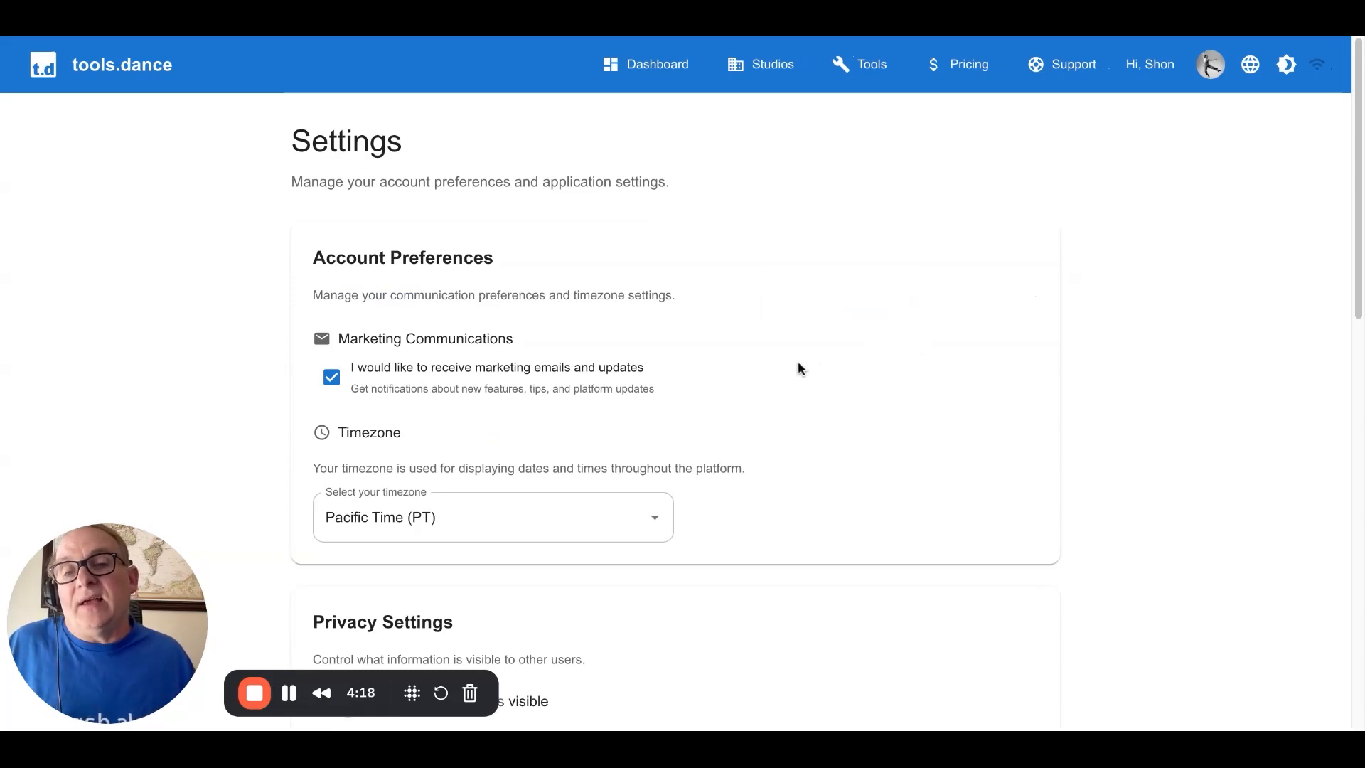
scroll(796, 367, down, 1)
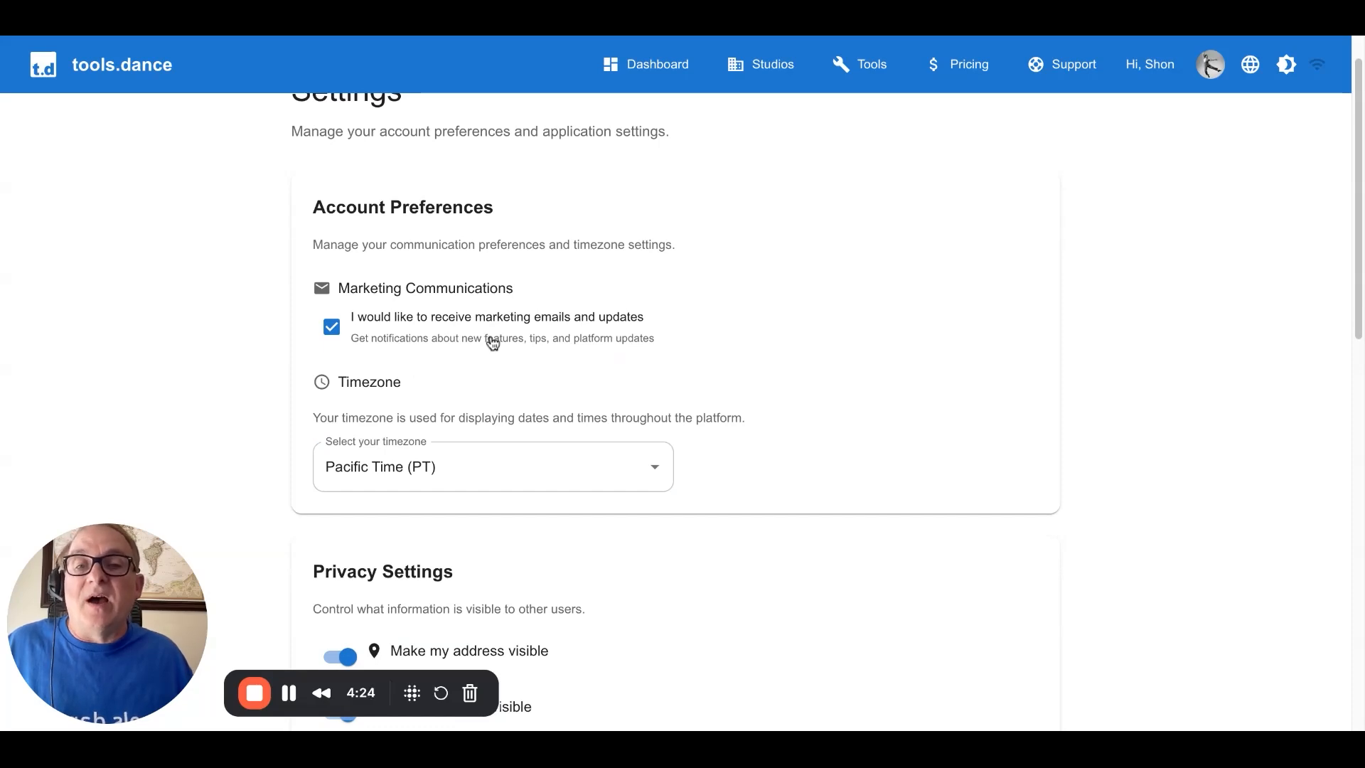
Step: Switch the appearance theme to Dark Mode and back to Light Mode, and view the legal information on the settings page
scroll(714, 344, down, 1)
scroll(713, 344, down, 5)
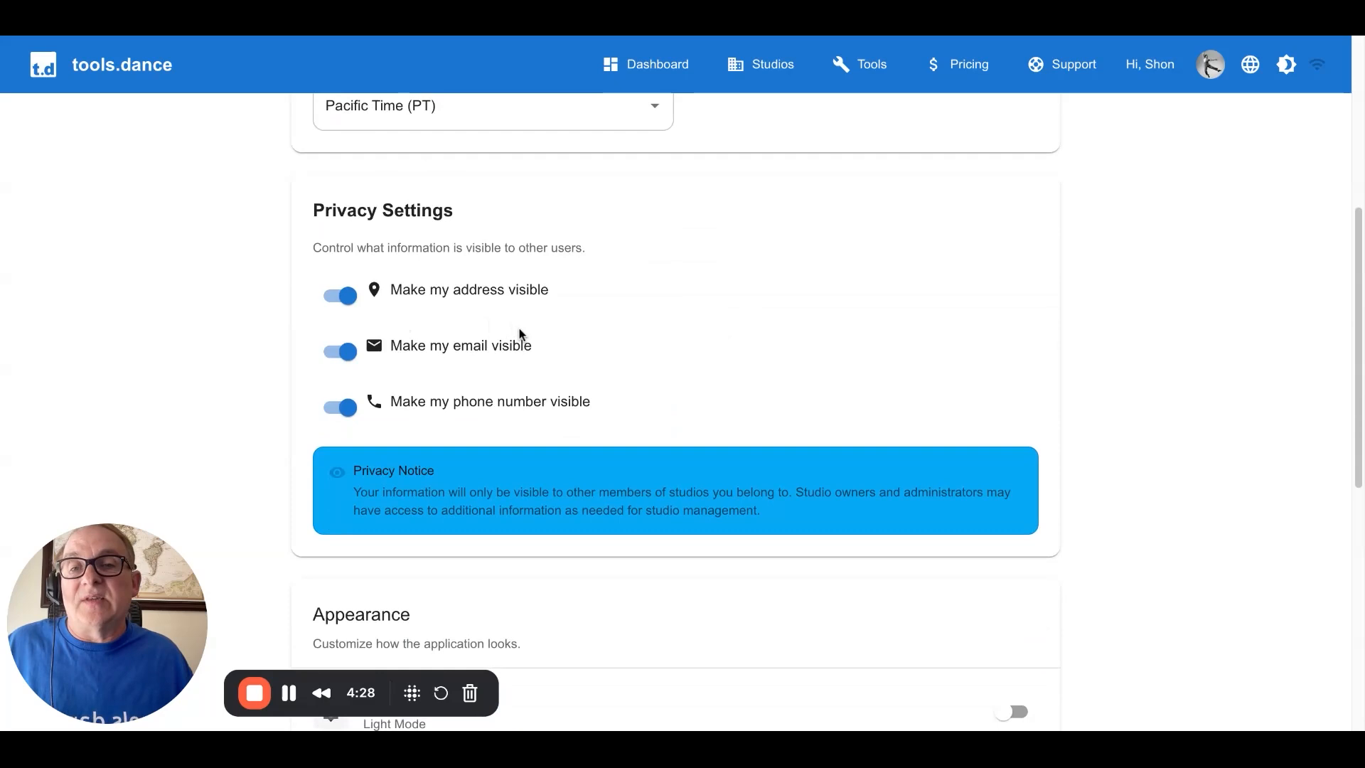
scroll(517, 335, down, 6)
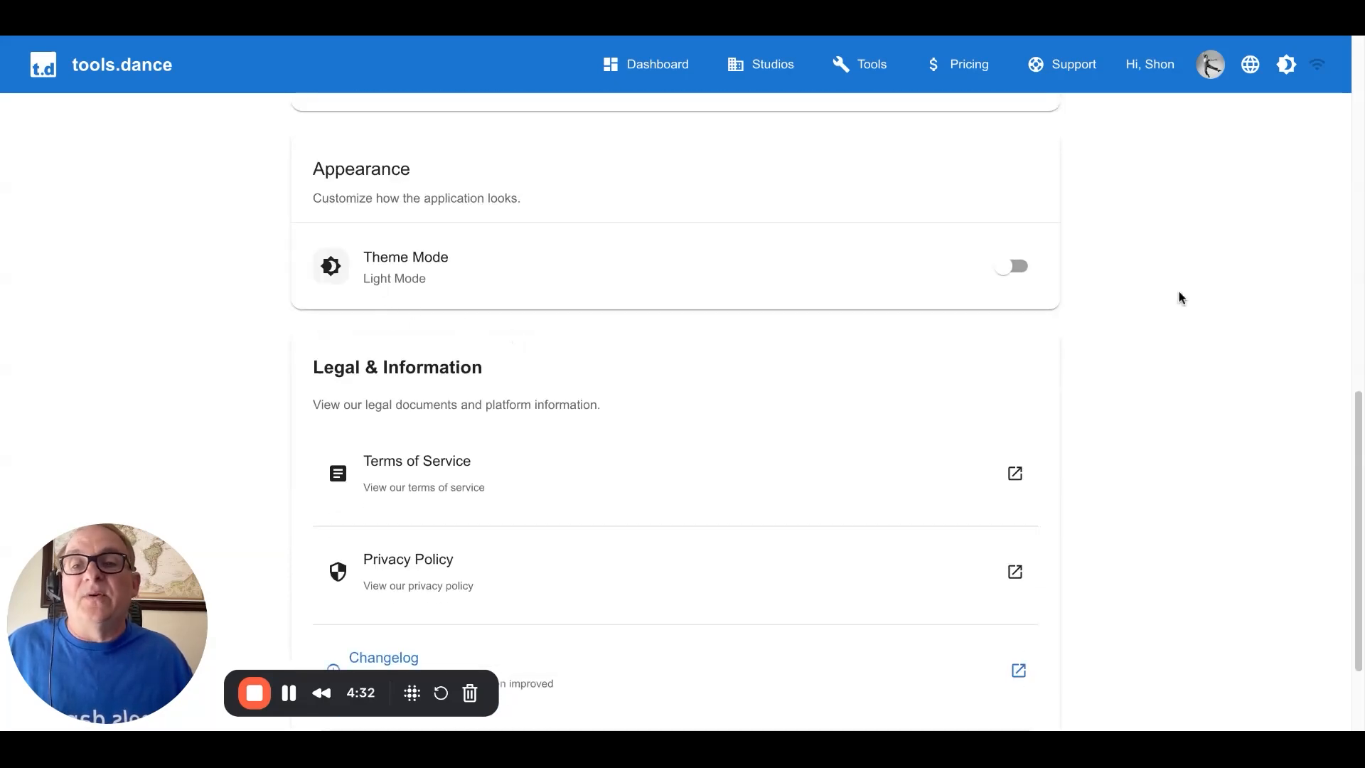
click(1018, 268)
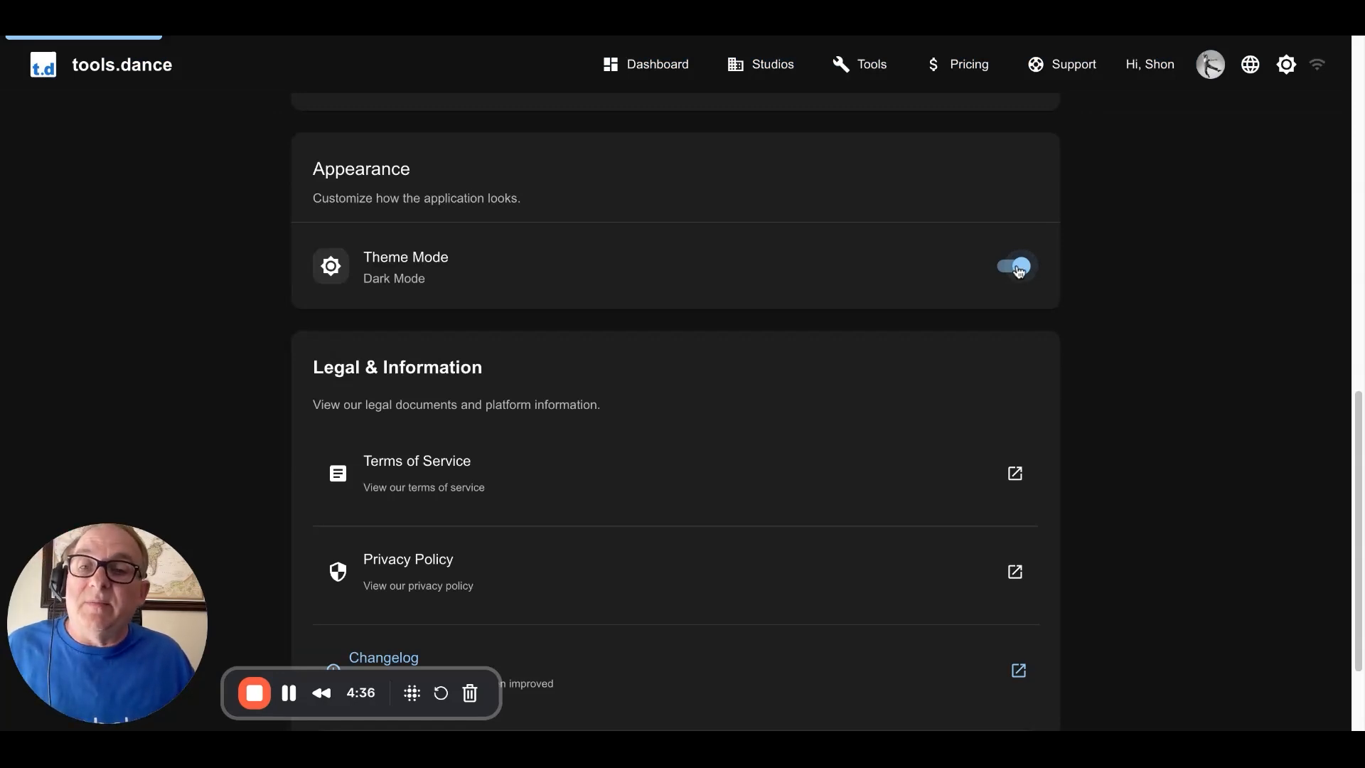
click(1018, 267)
scroll(1023, 277, down, 2)
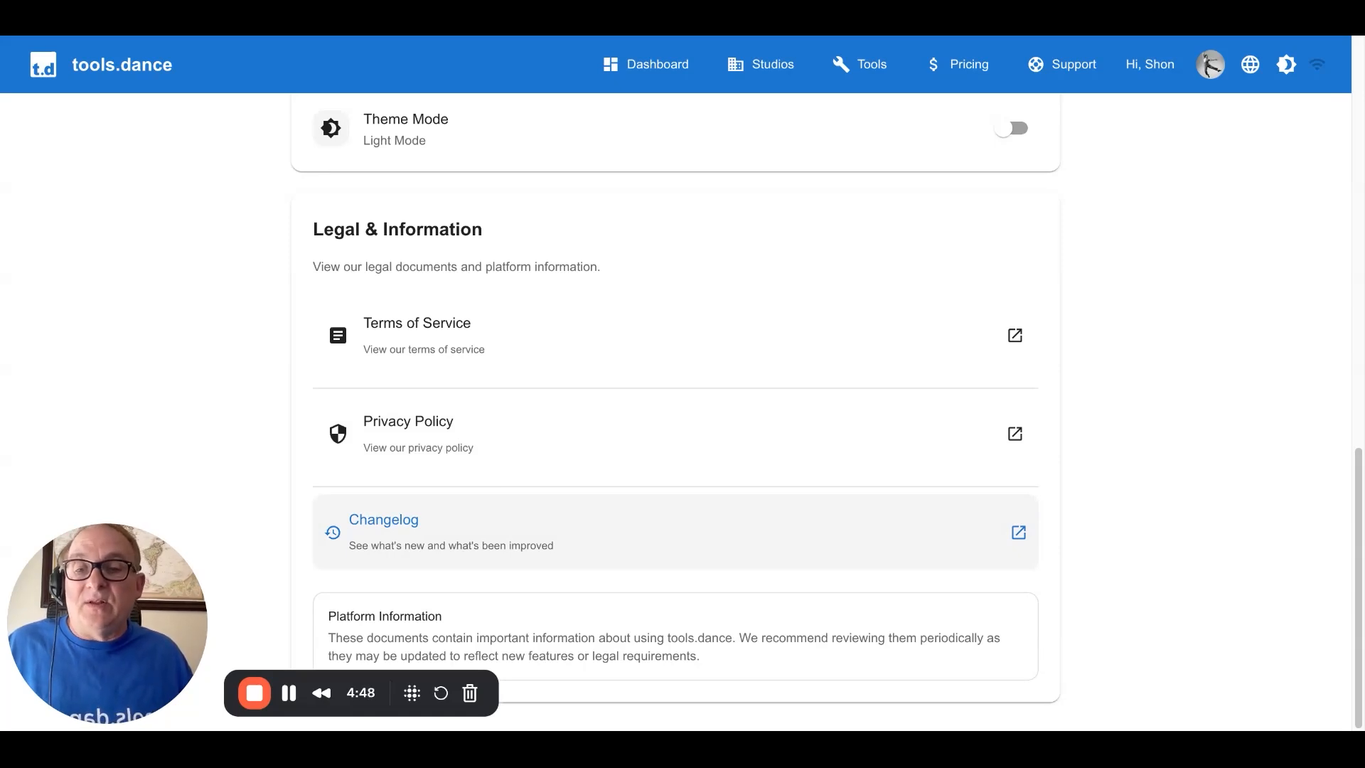
scroll(711, 527, up, 15)
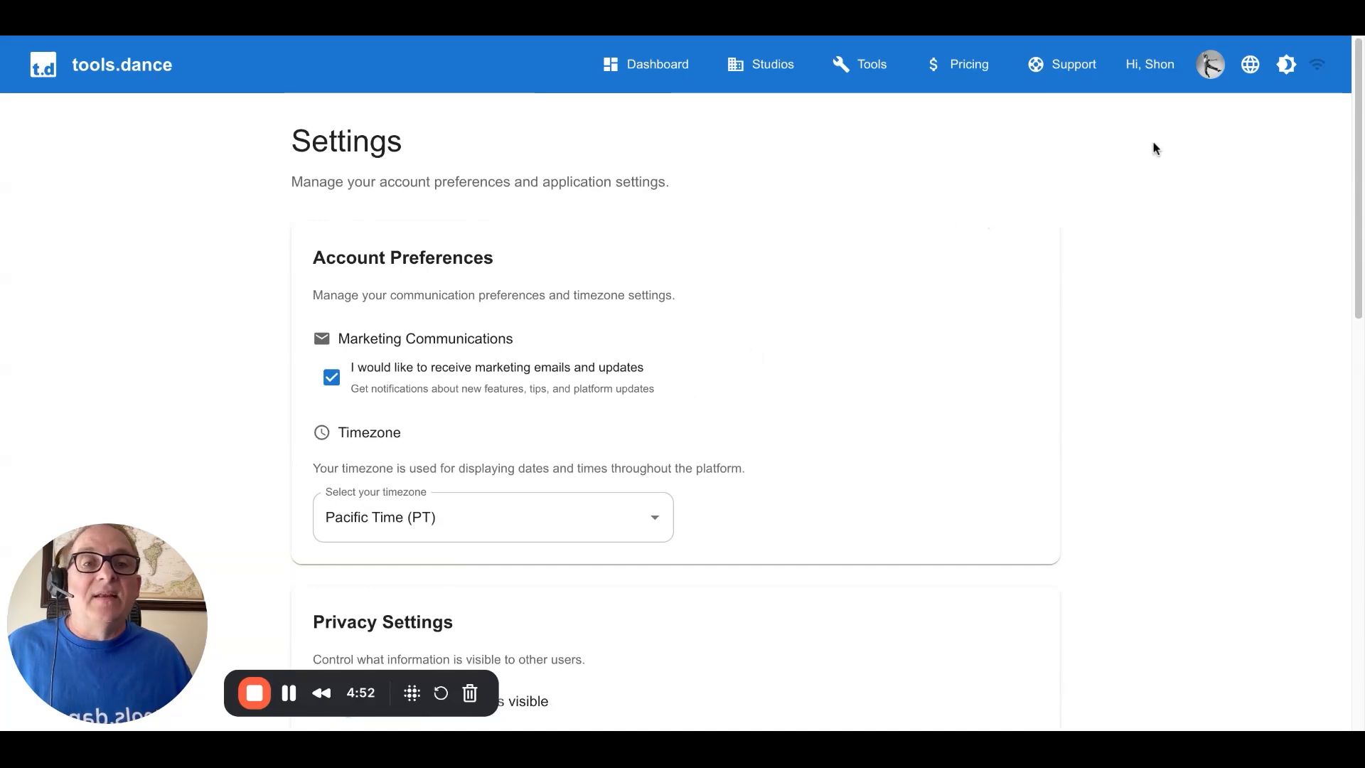
Step: Open the user's own profile page and review the personal information, account settings and account status
click(1214, 68)
click(1093, 125)
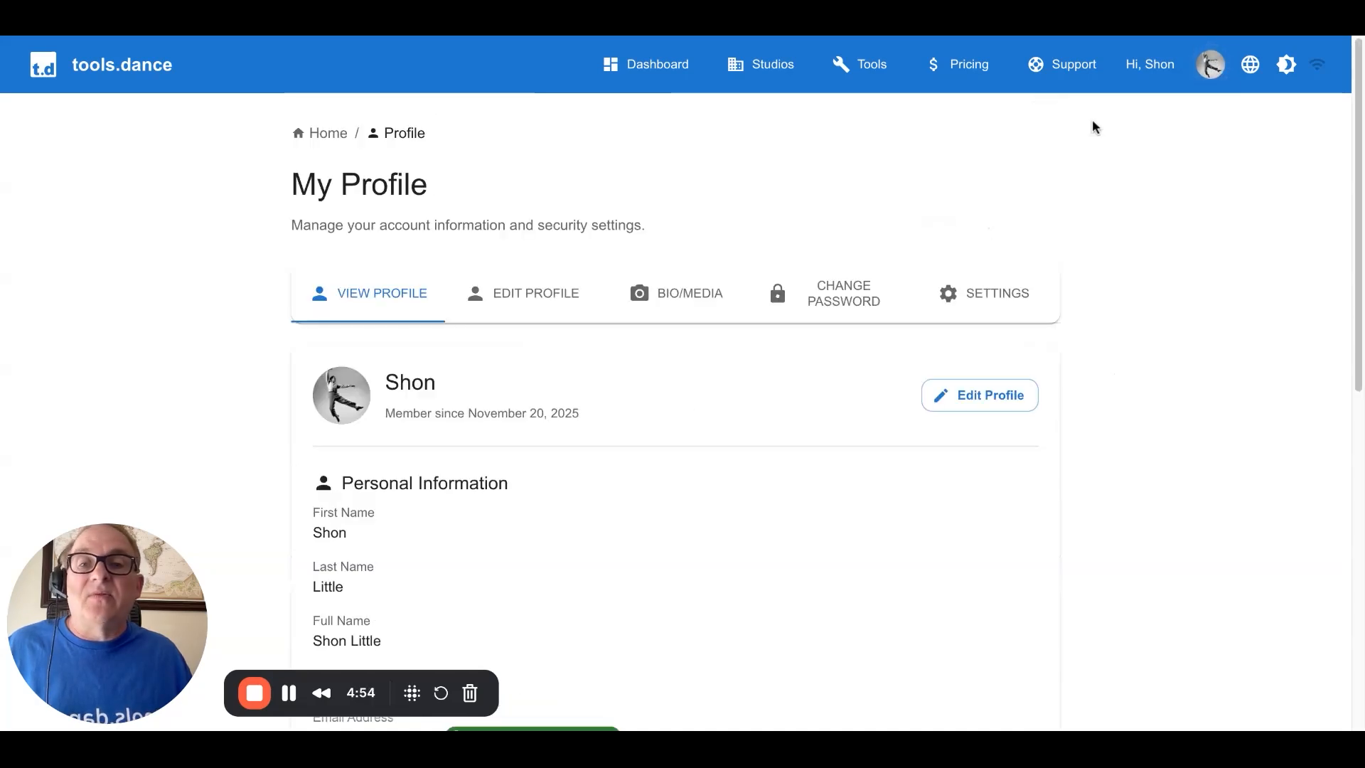
click(377, 296)
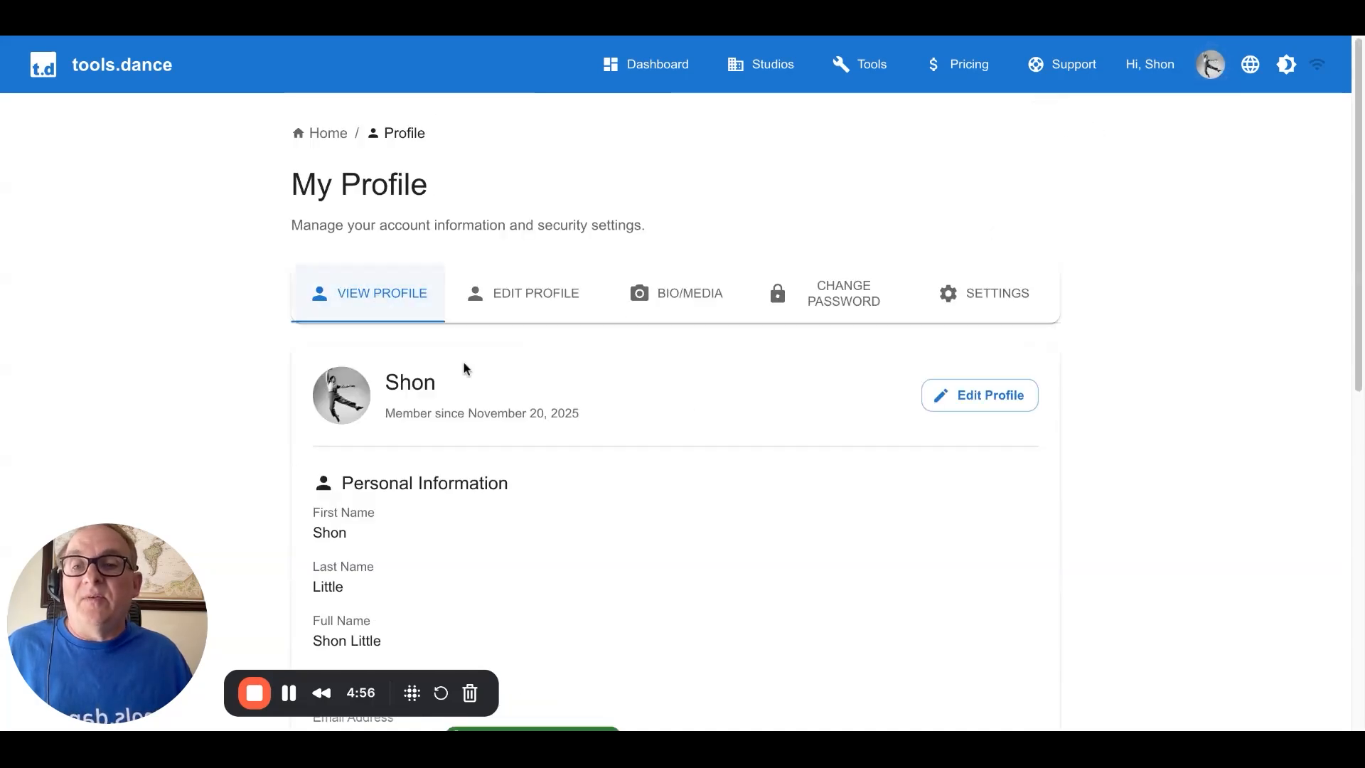
scroll(645, 423, down, 3)
scroll(645, 423, down, 6)
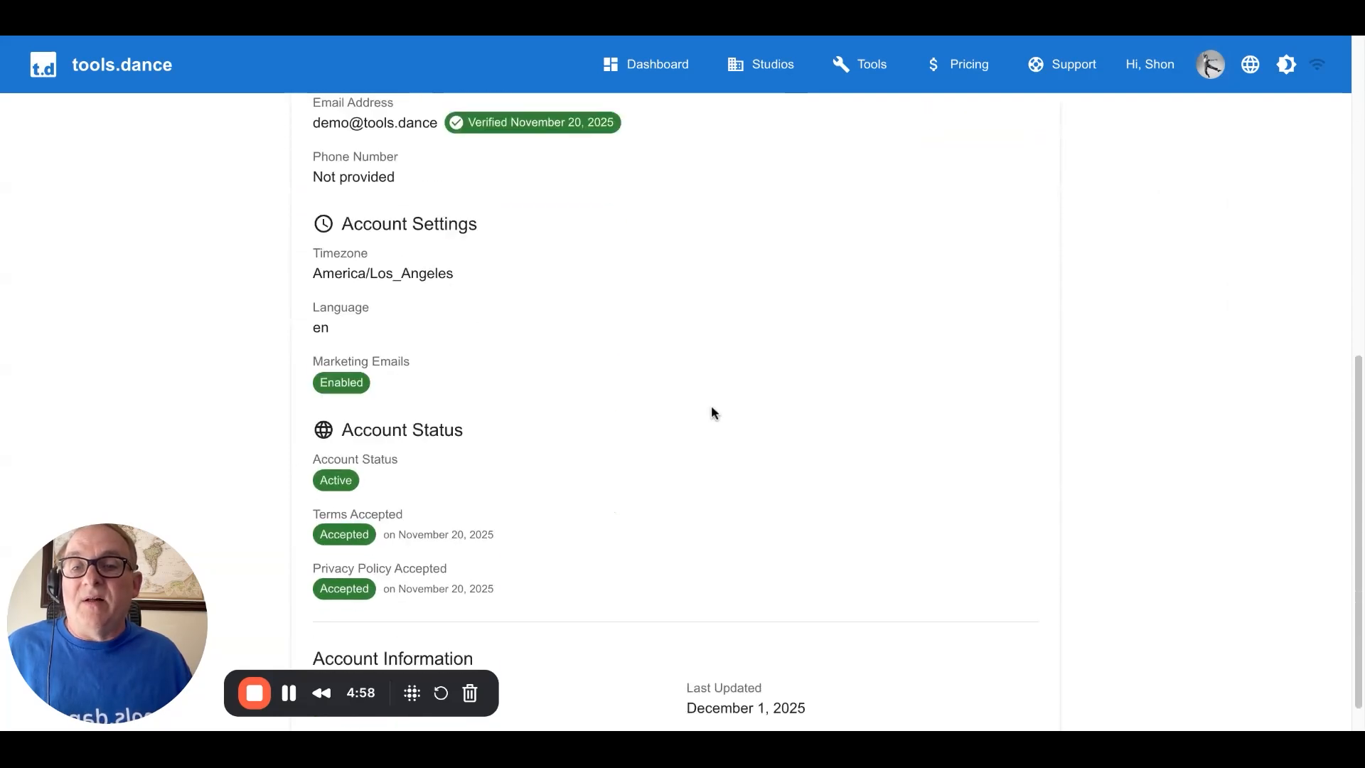
scroll(714, 413, up, 9)
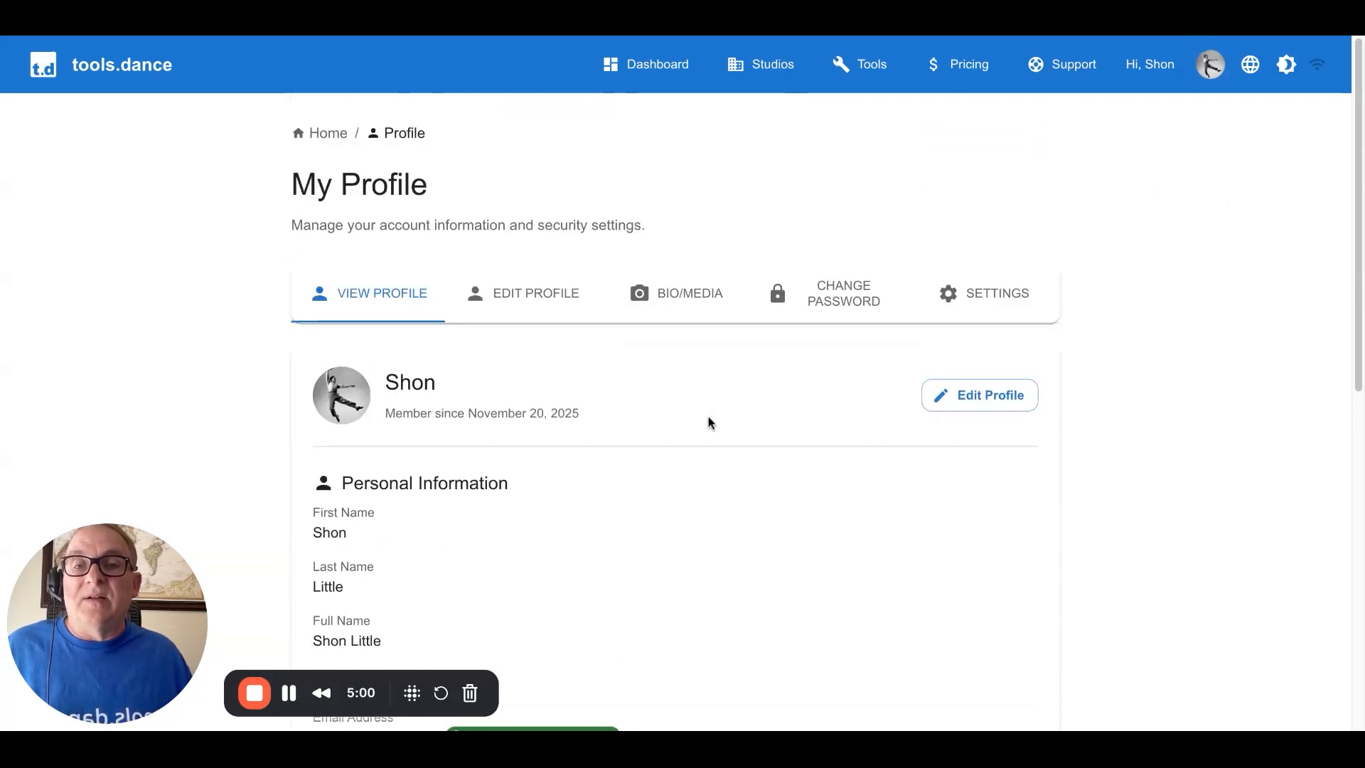